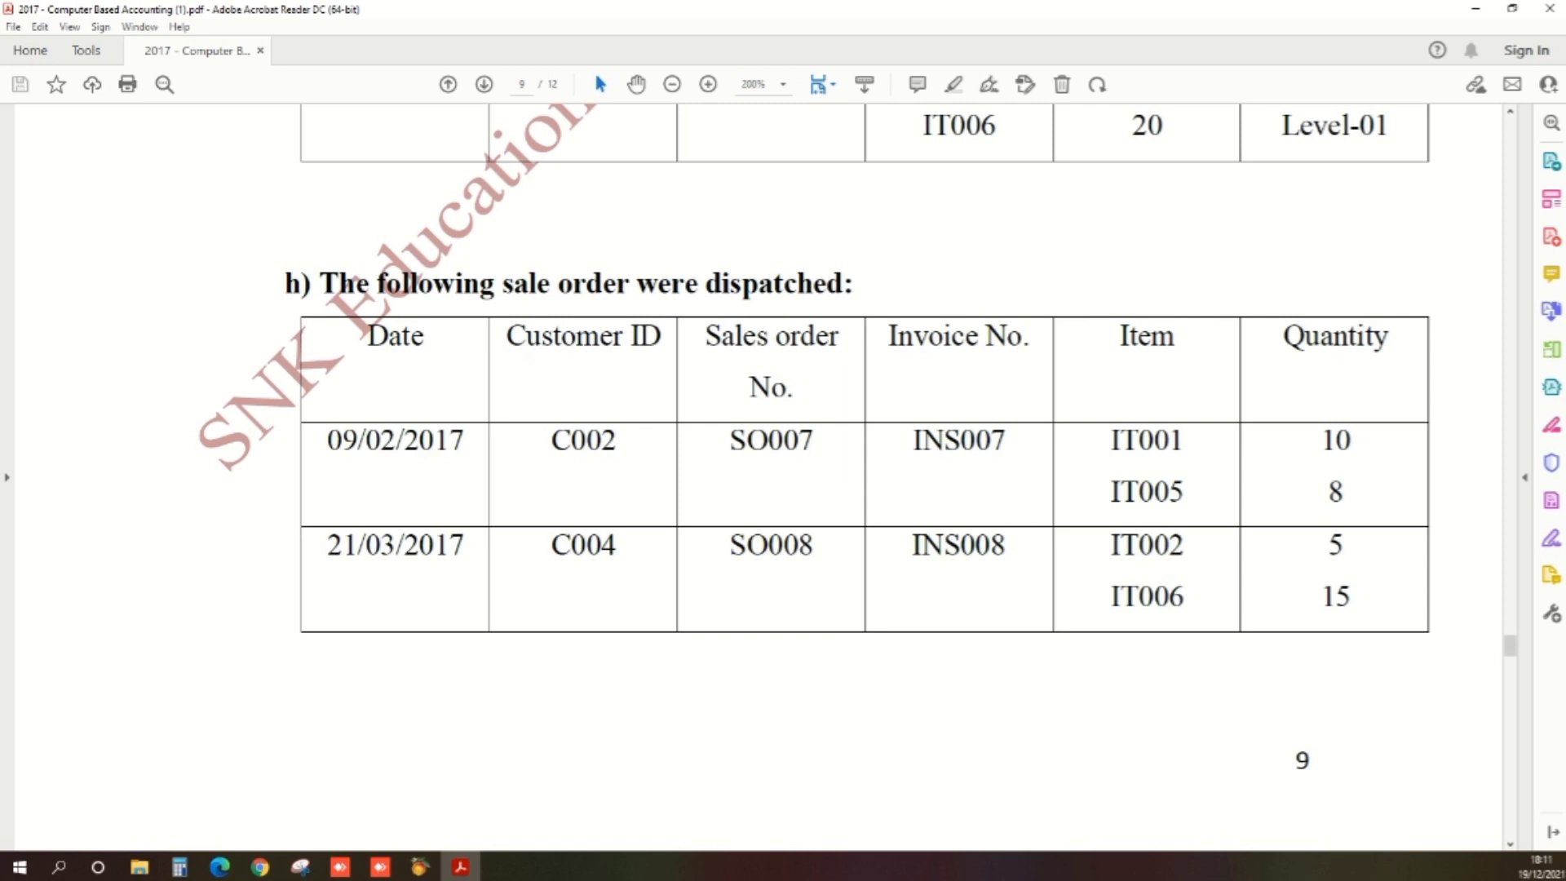
Review dispatched orders SO007 and SO008 for customer C004 in the PDF, then return to Peachtree.
key(alt+Tab)
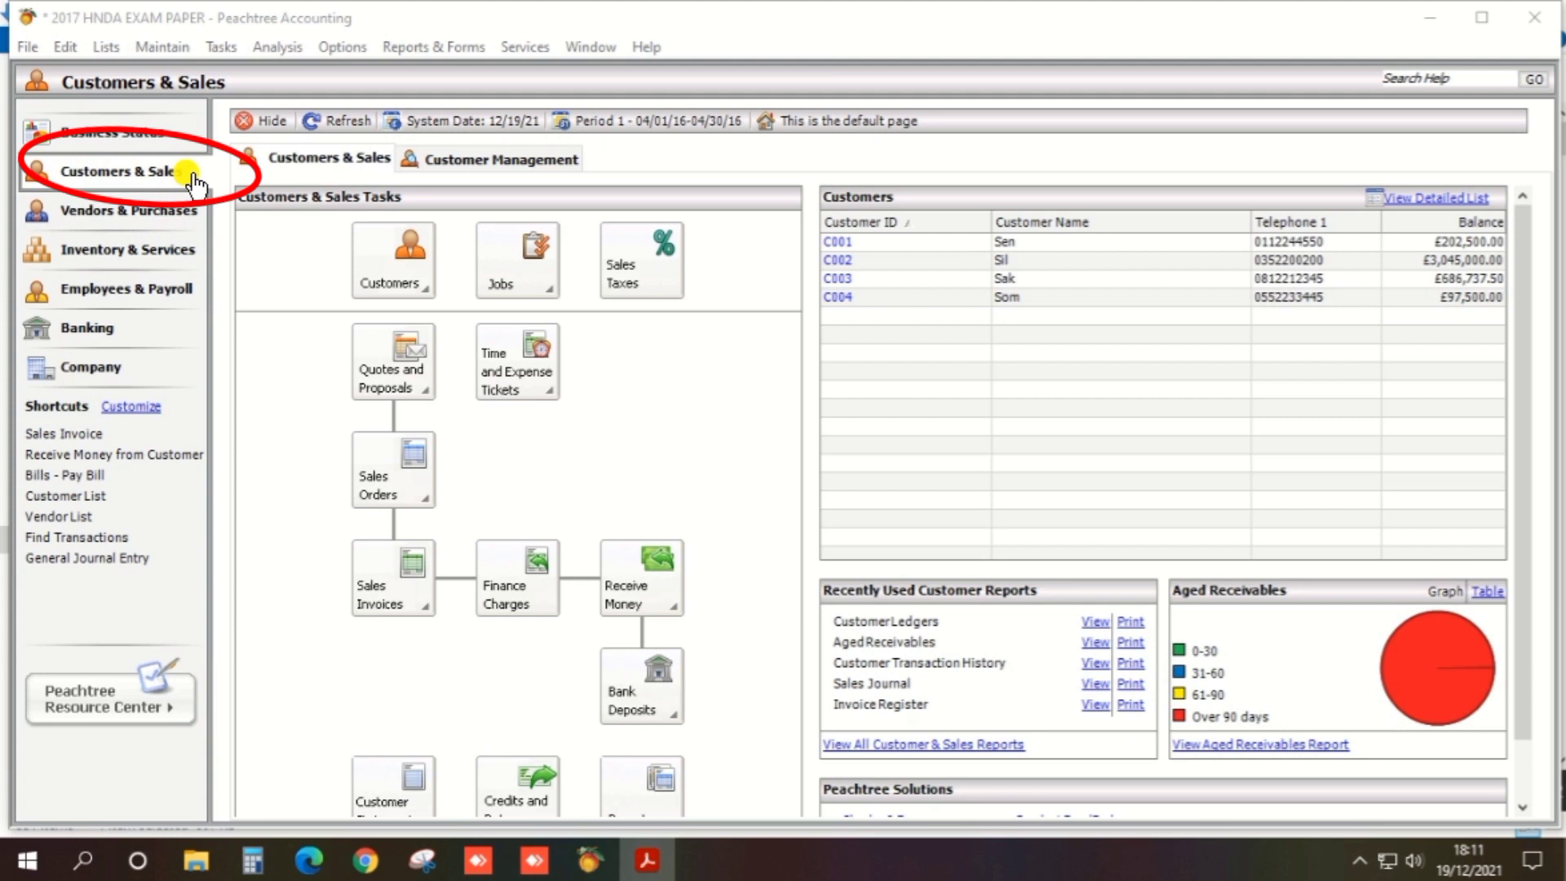
Start a blank sales invoice from the Sales Invoices icon on Customers & Sales.
click(403, 586)
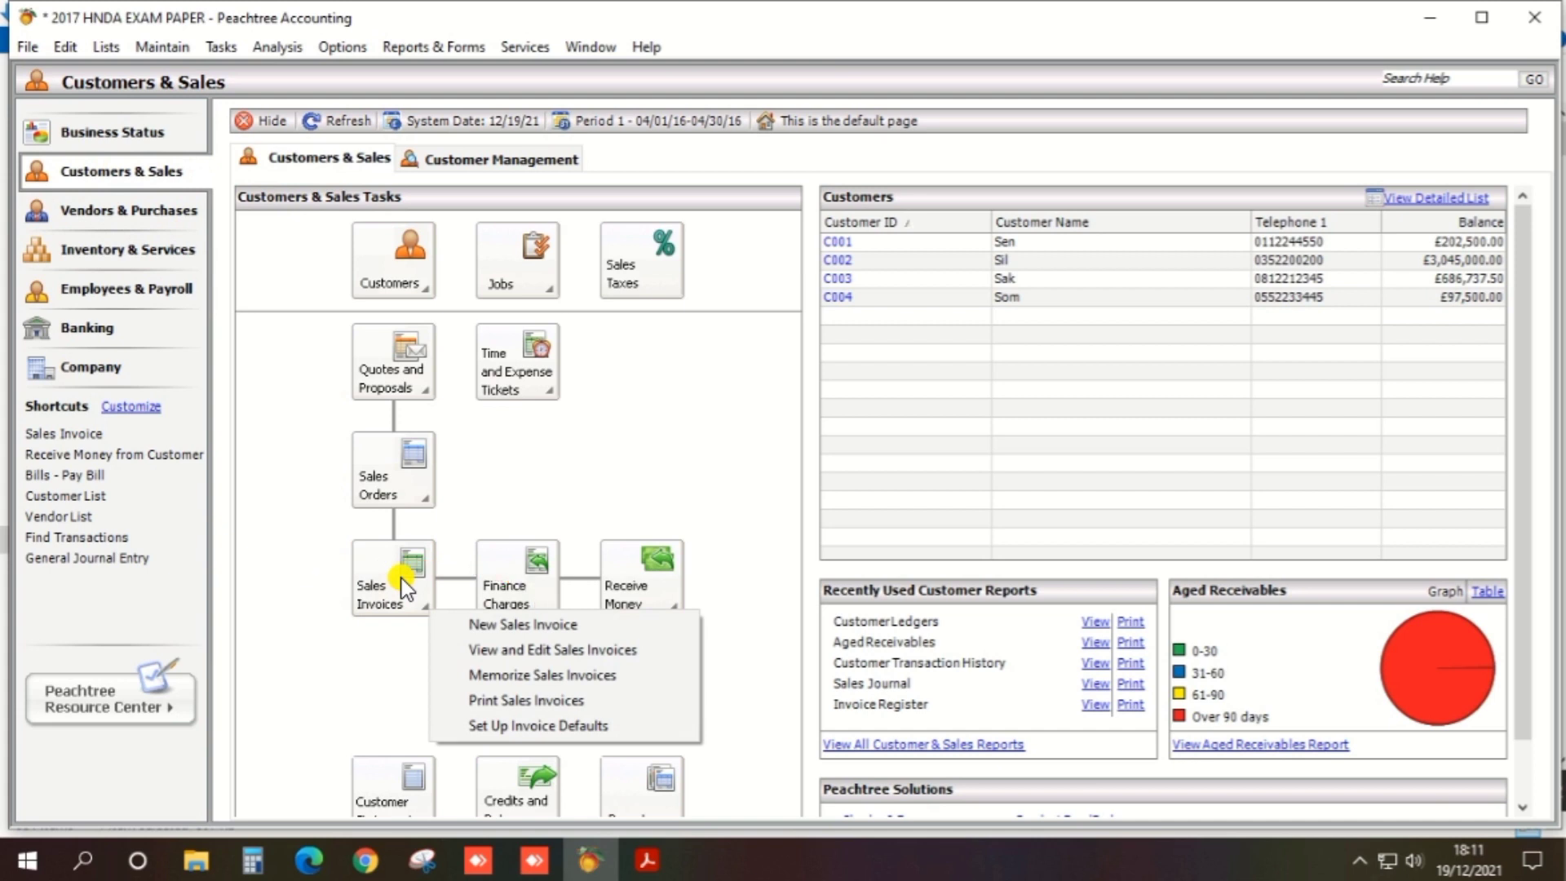
click(516, 627)
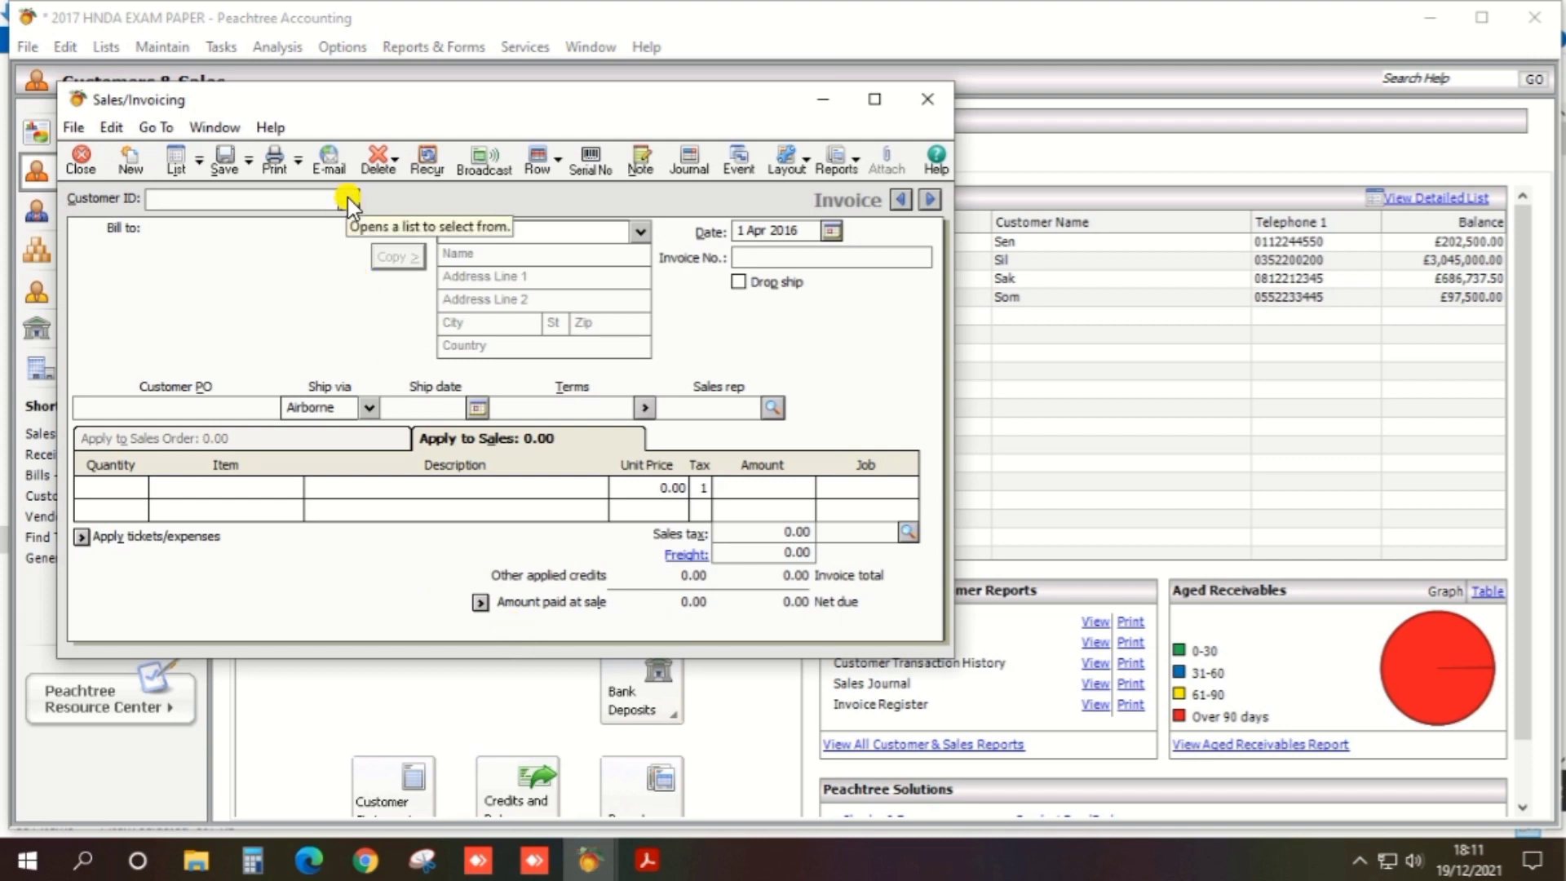
Confirm the customer ID in the PDF and set the invoice customer to C004 (Som).
key(alt+Tab)
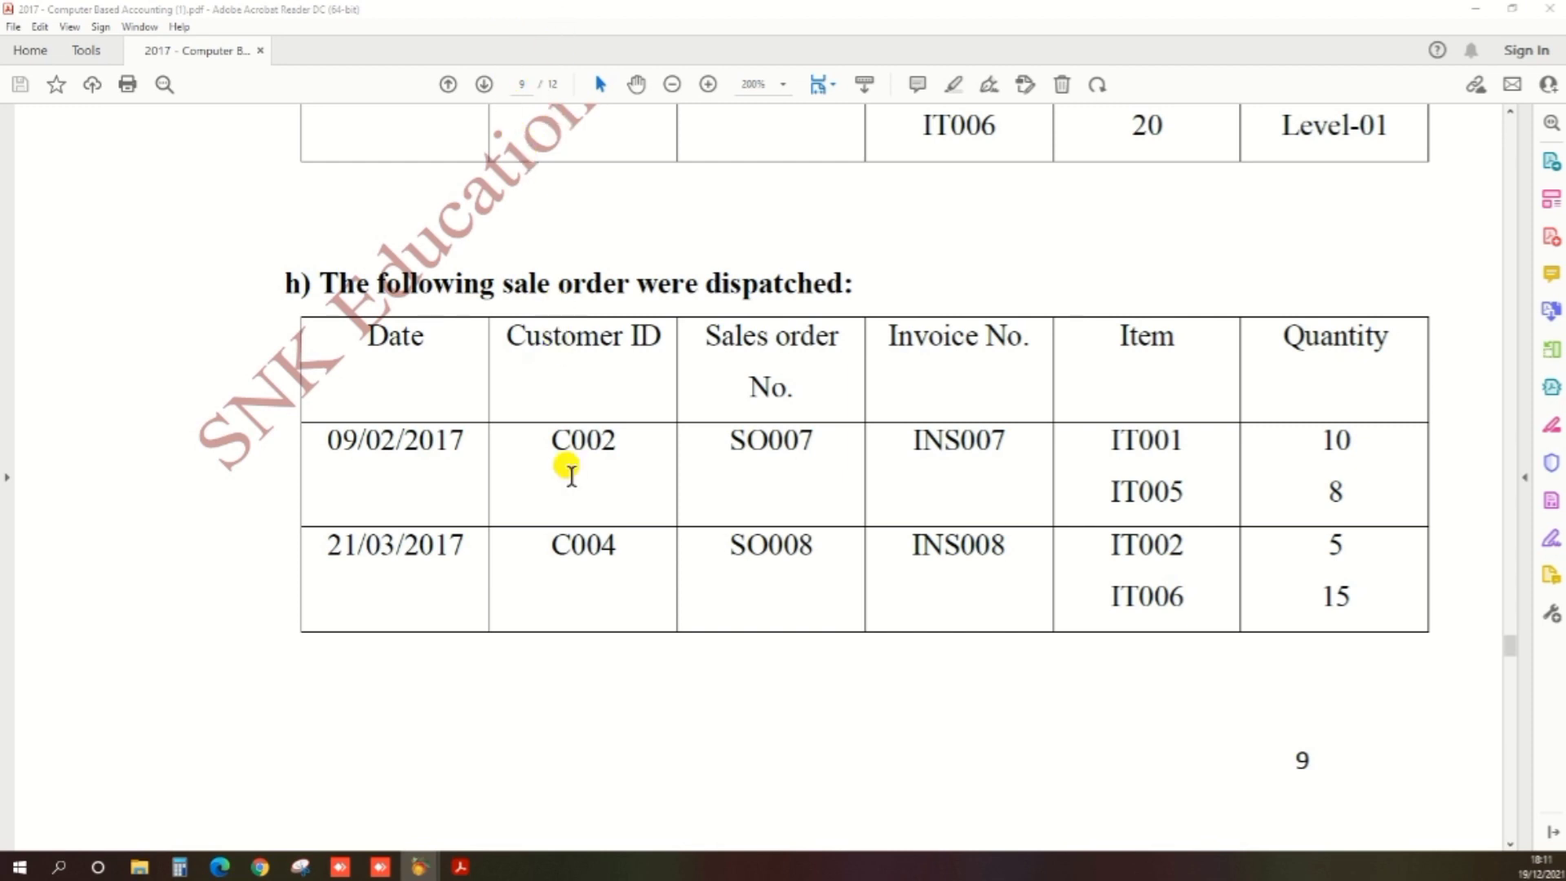
drag(605, 499, 605, 528)
key(alt+Tab)
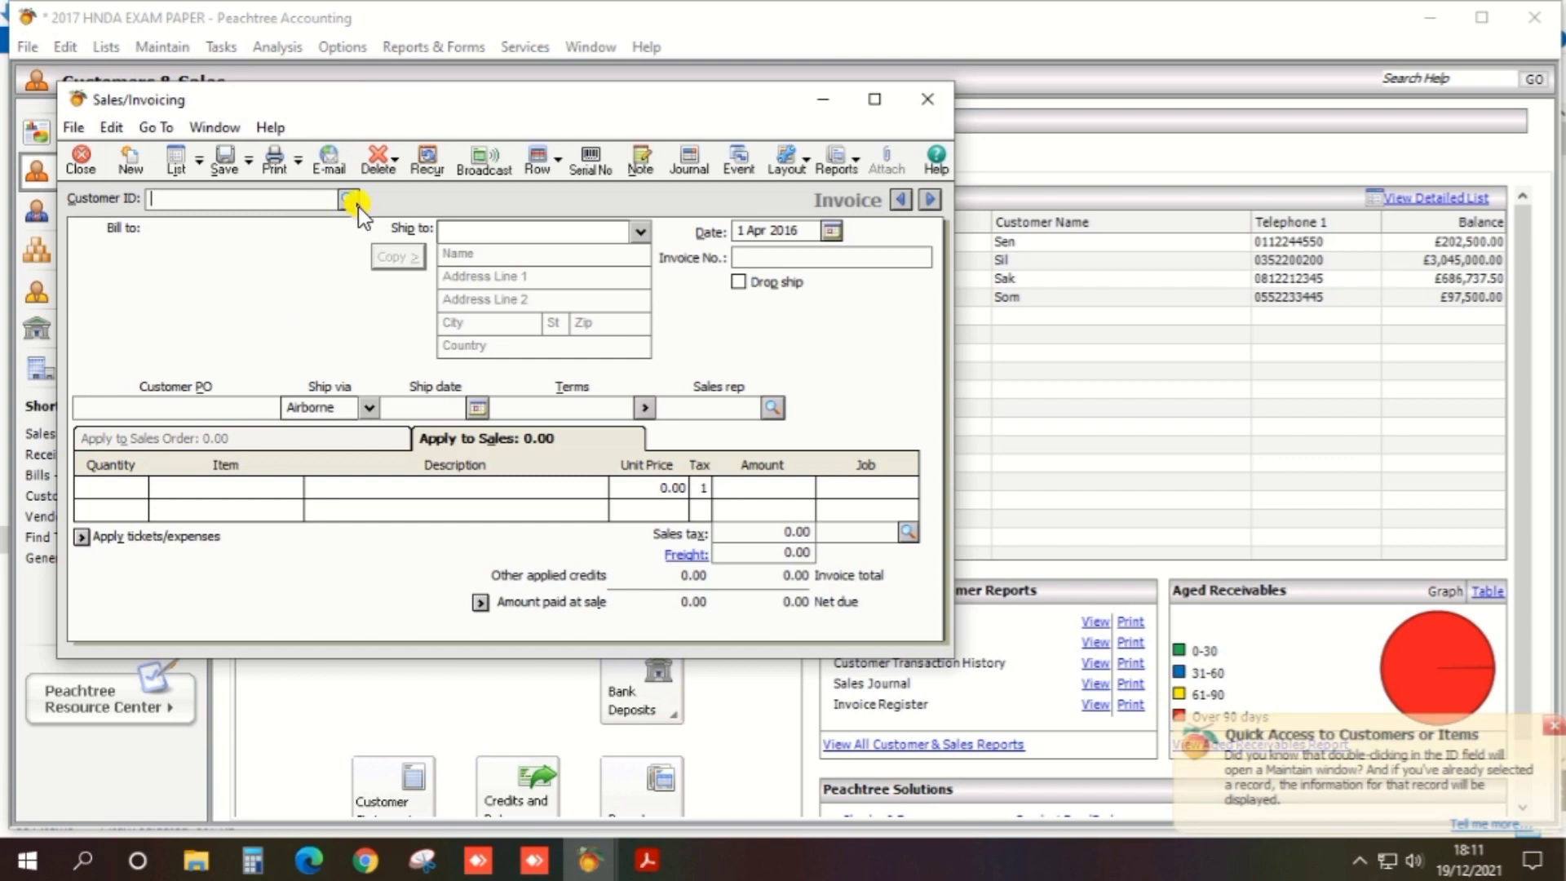
click(351, 198)
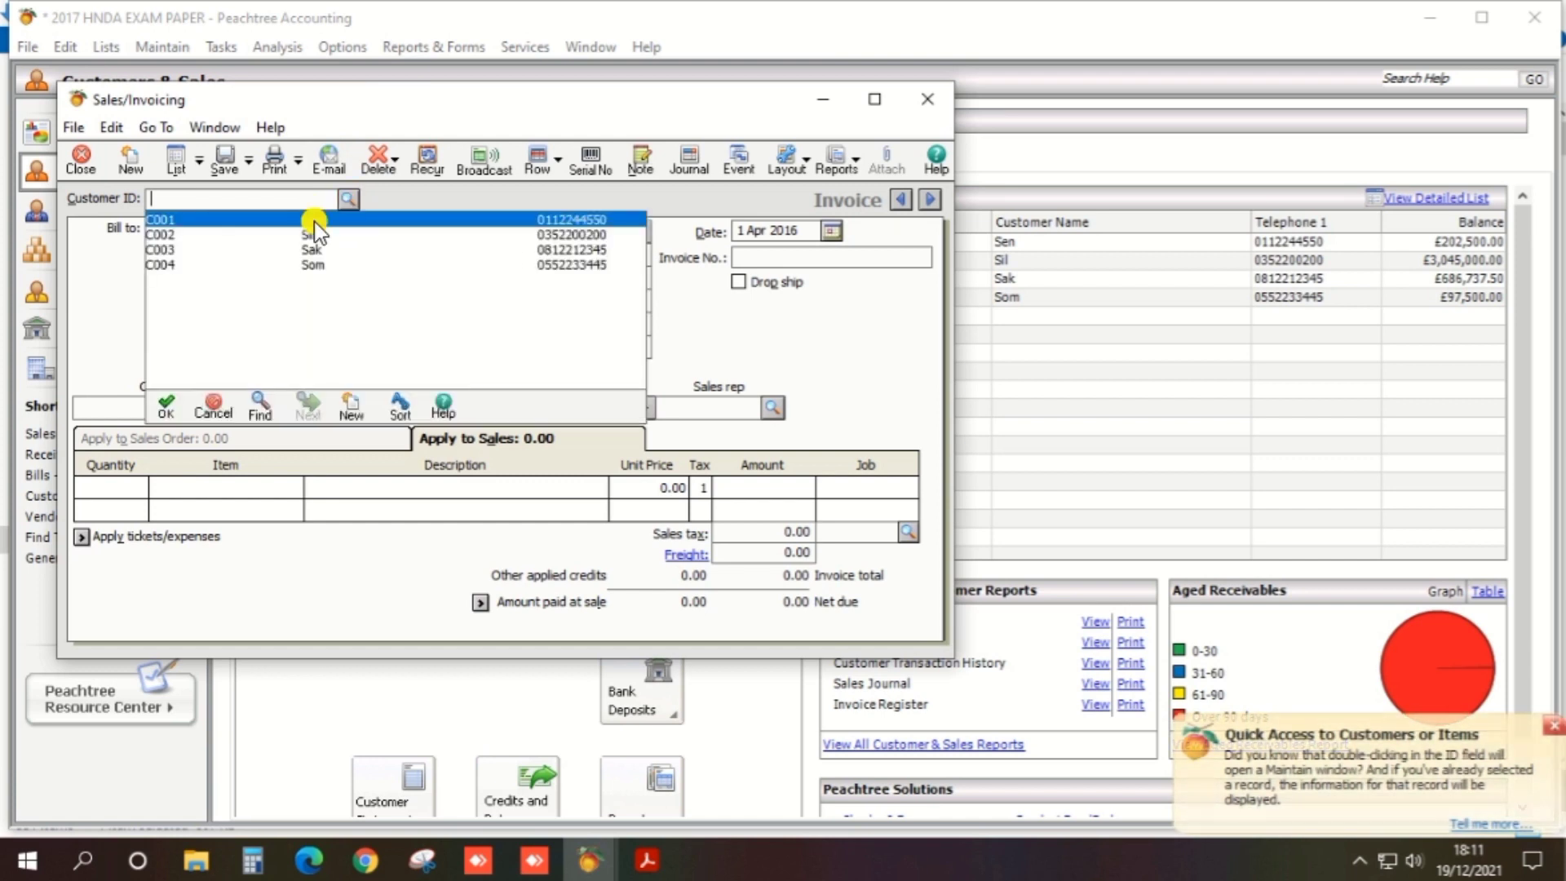
double_click(226, 267)
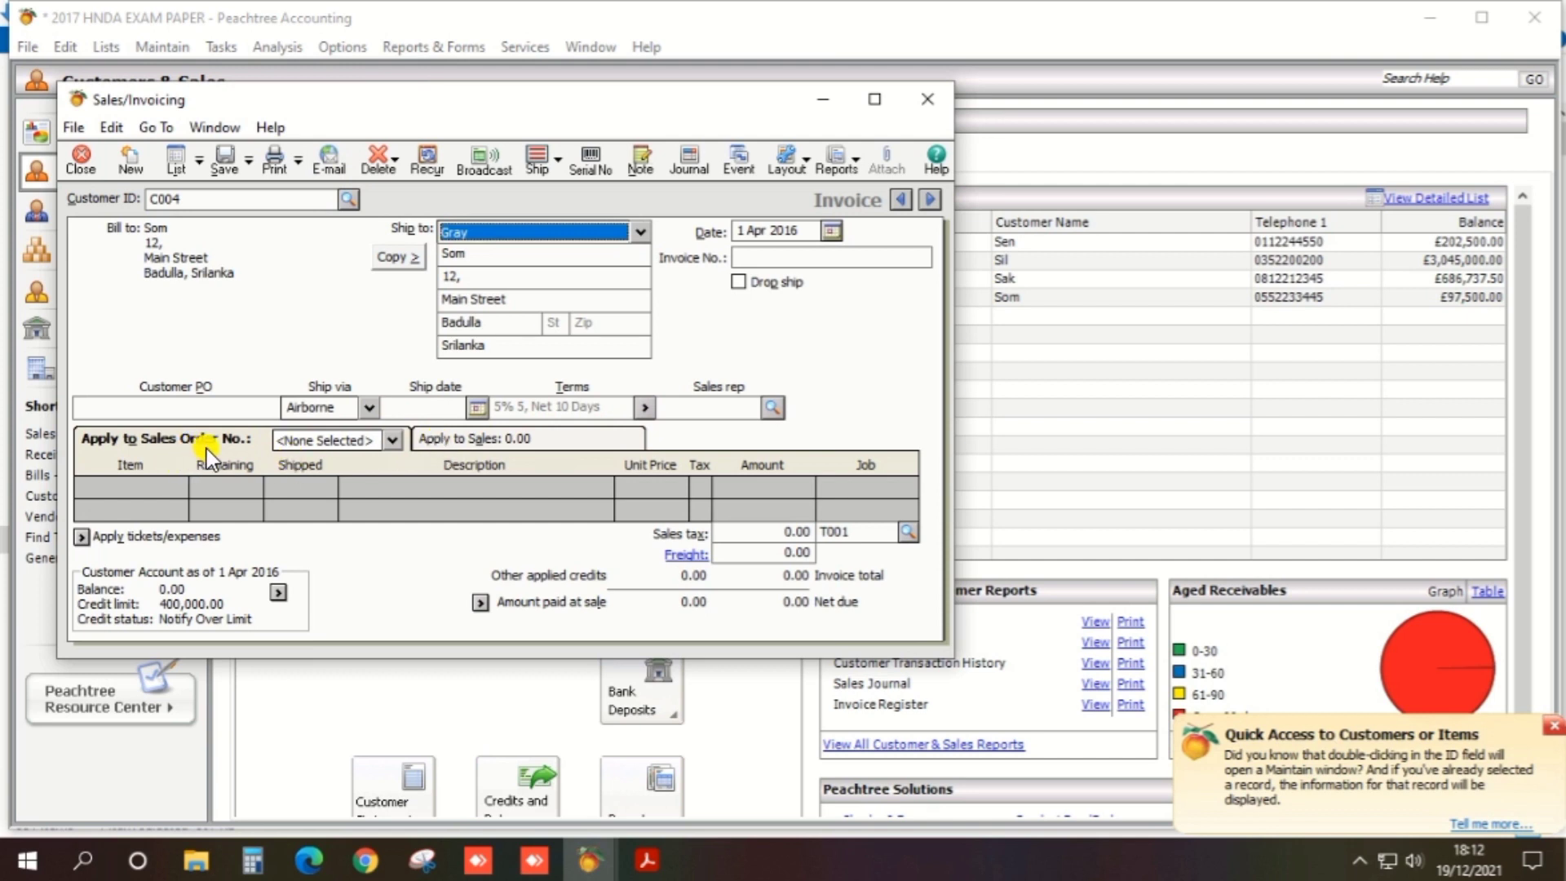
Apply sales order 008 to the invoice, bringing in the IT002 Asus and IT006 Sony lines.
click(496, 441)
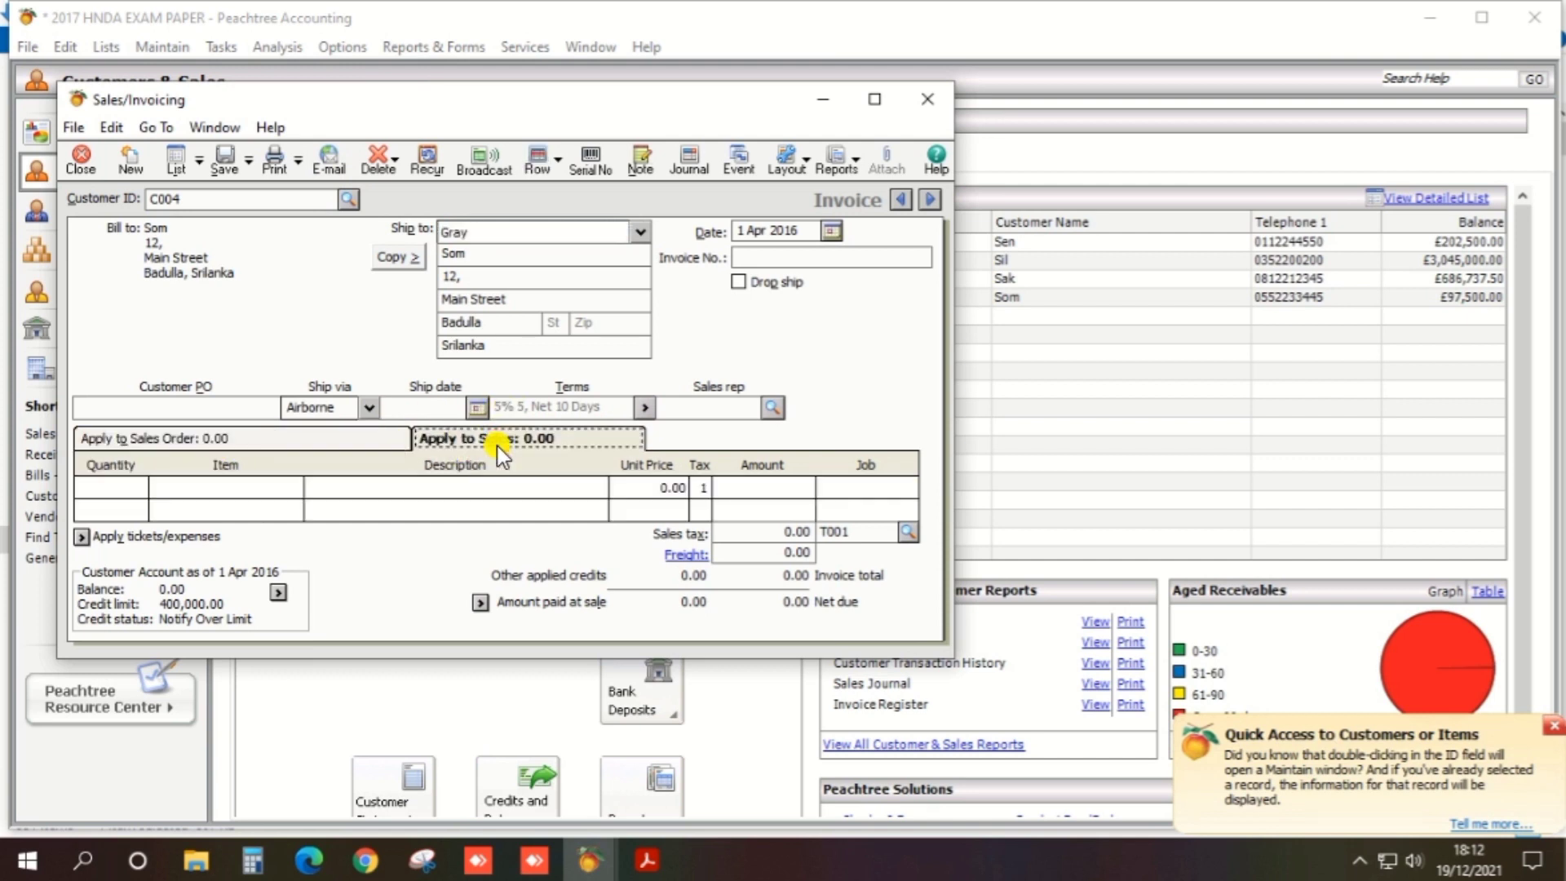
click(299, 440)
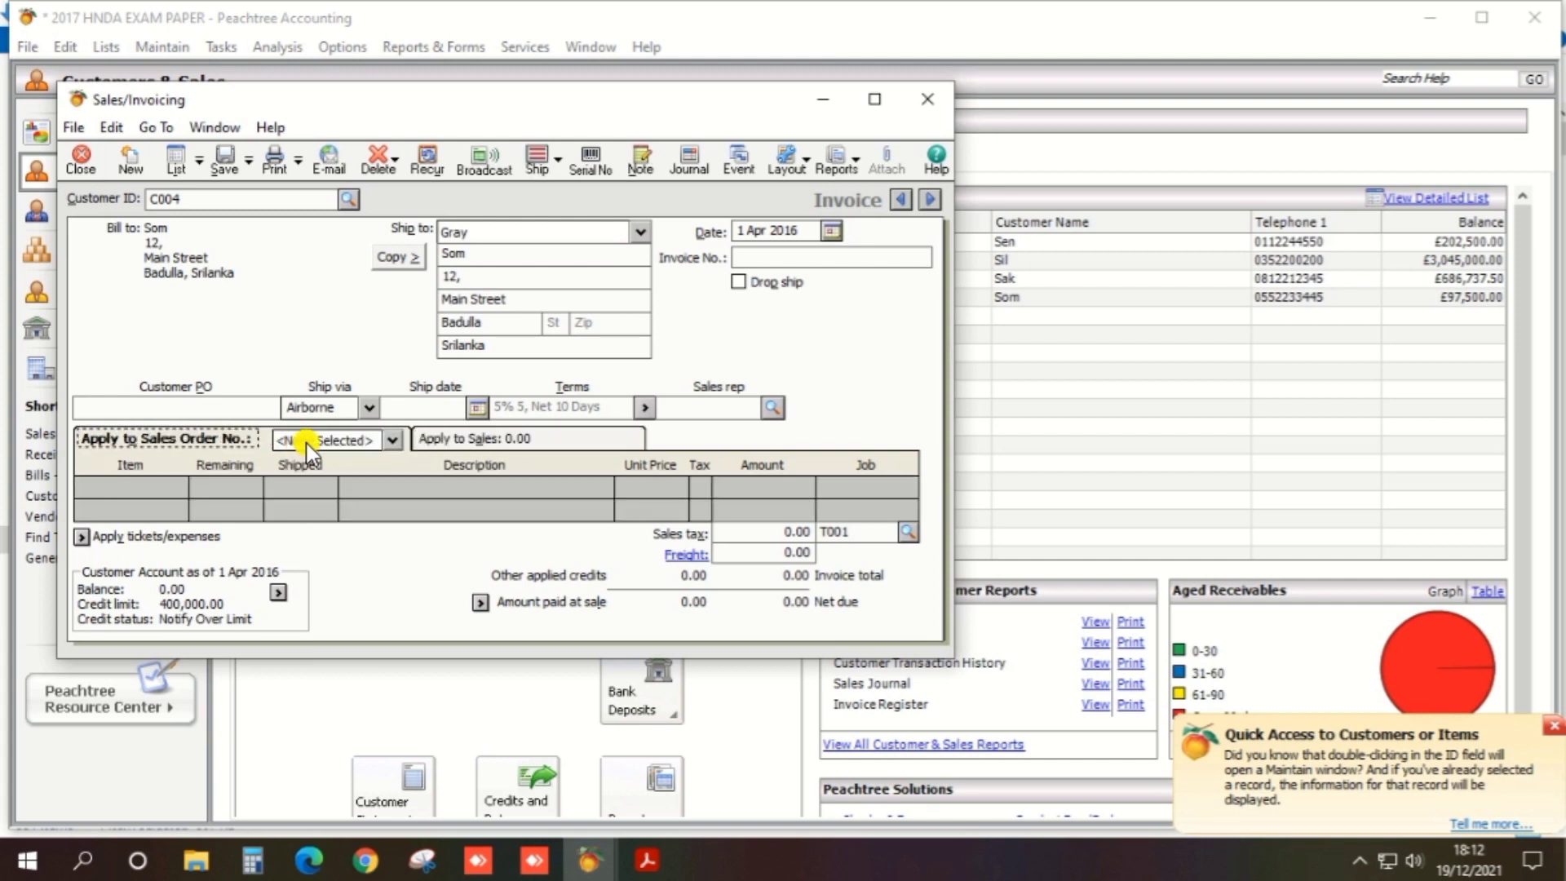
click(362, 440)
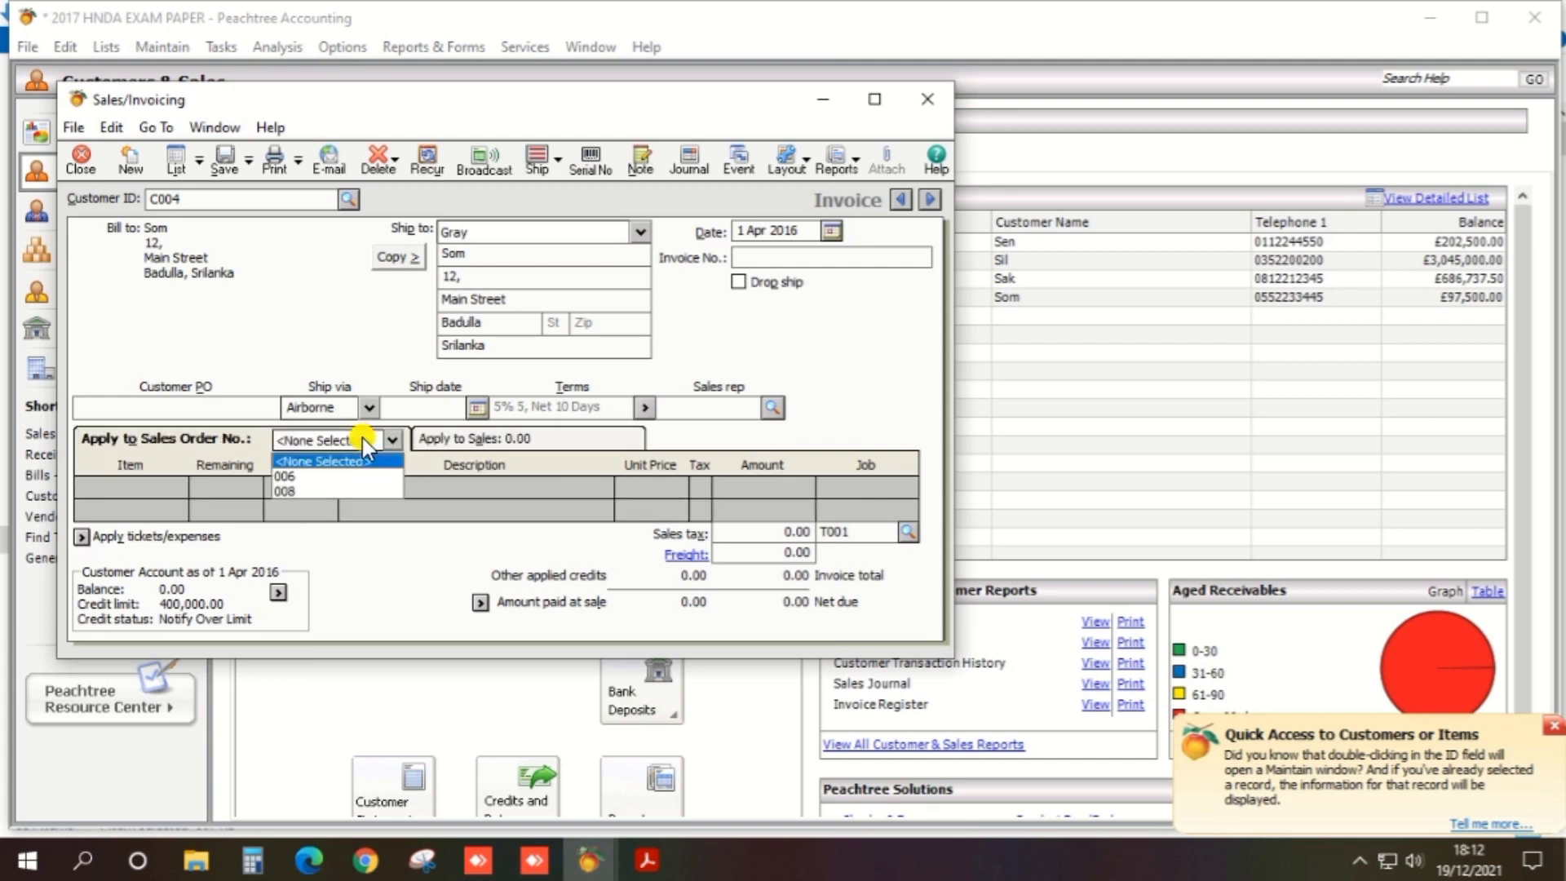
key(alt+Tab)
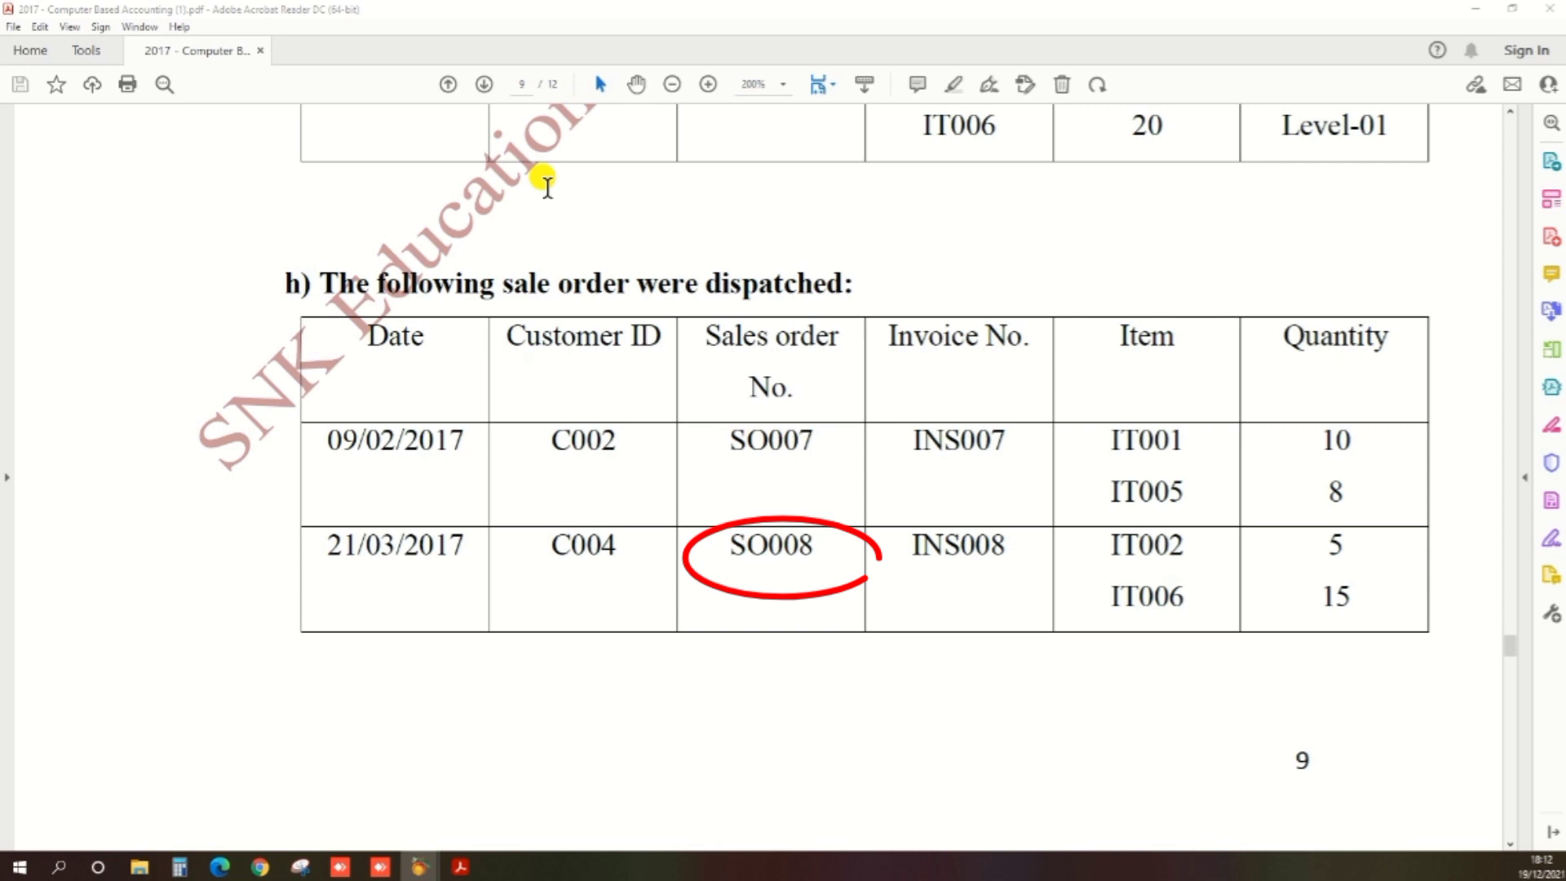
key(alt+Tab)
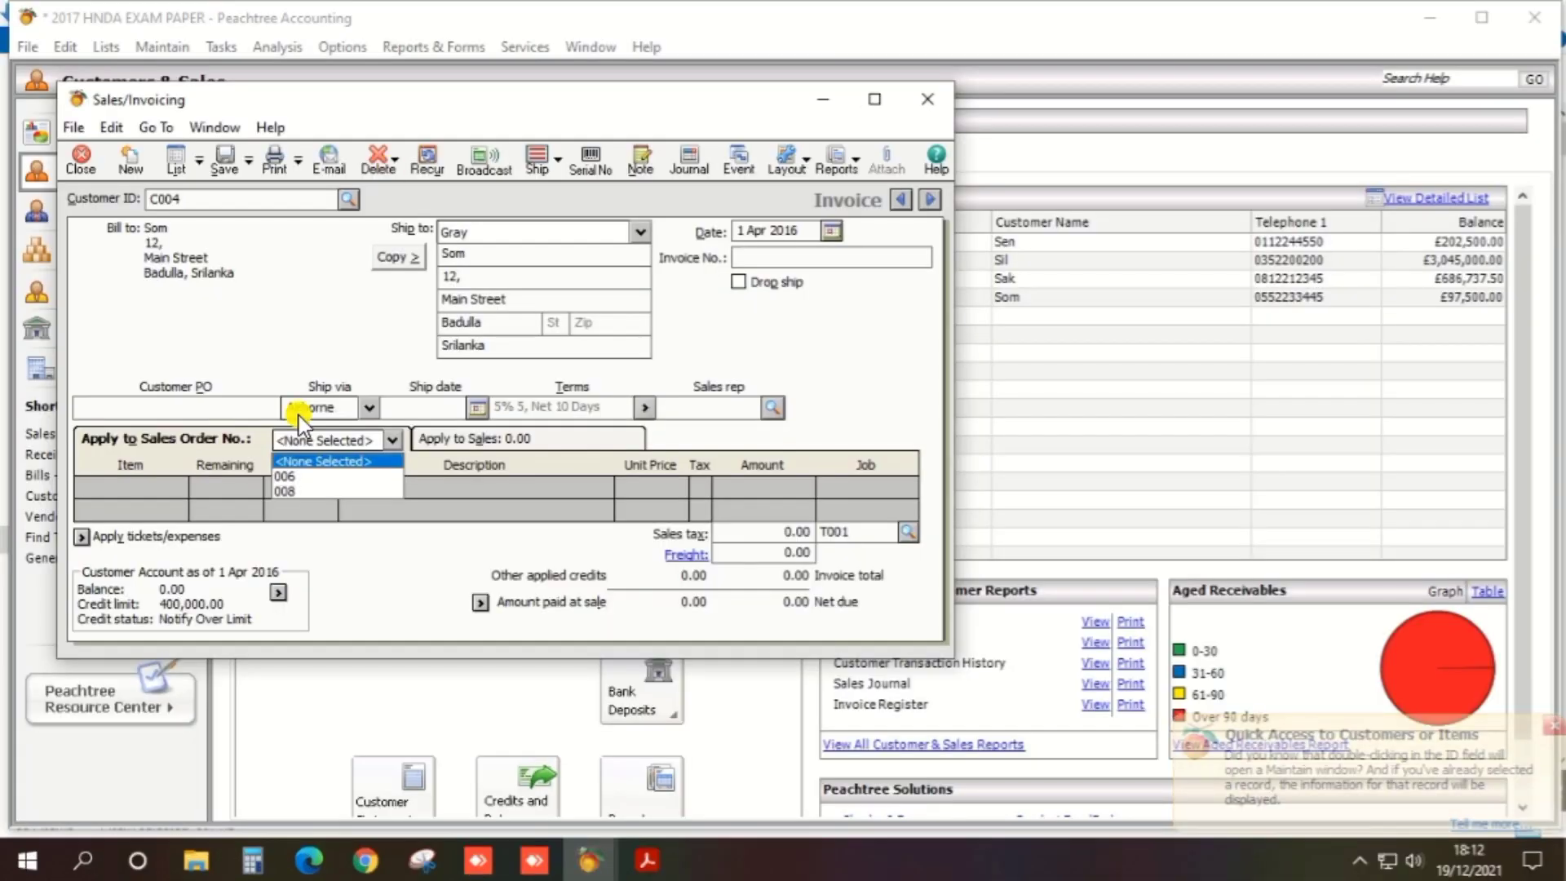
click(286, 490)
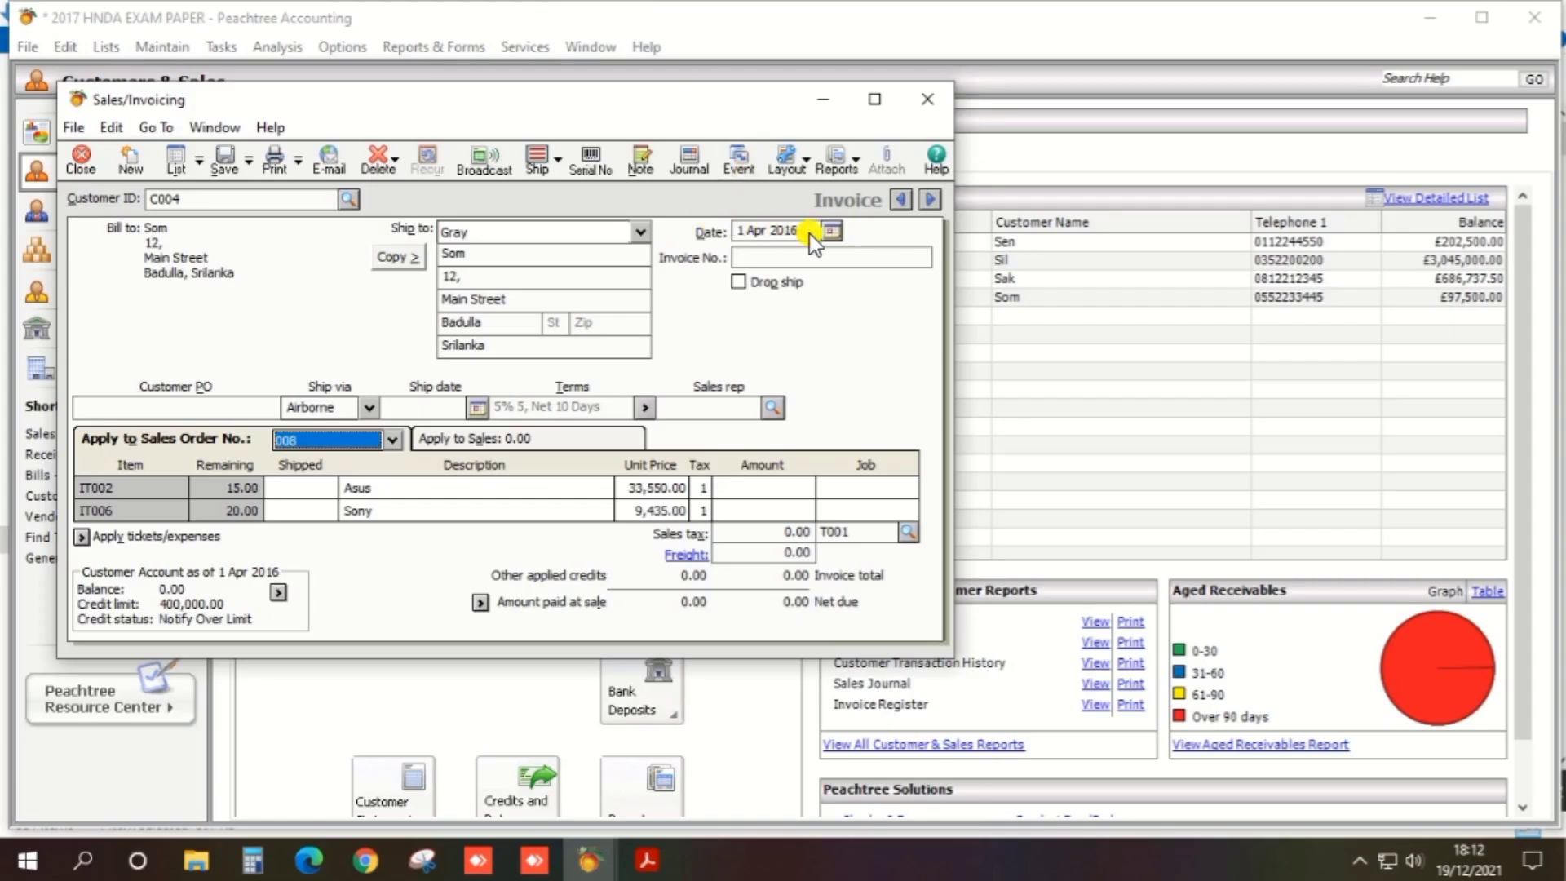
Date the invoice 21 Mar 2017 and enter invoice number INS008.
click(803, 231)
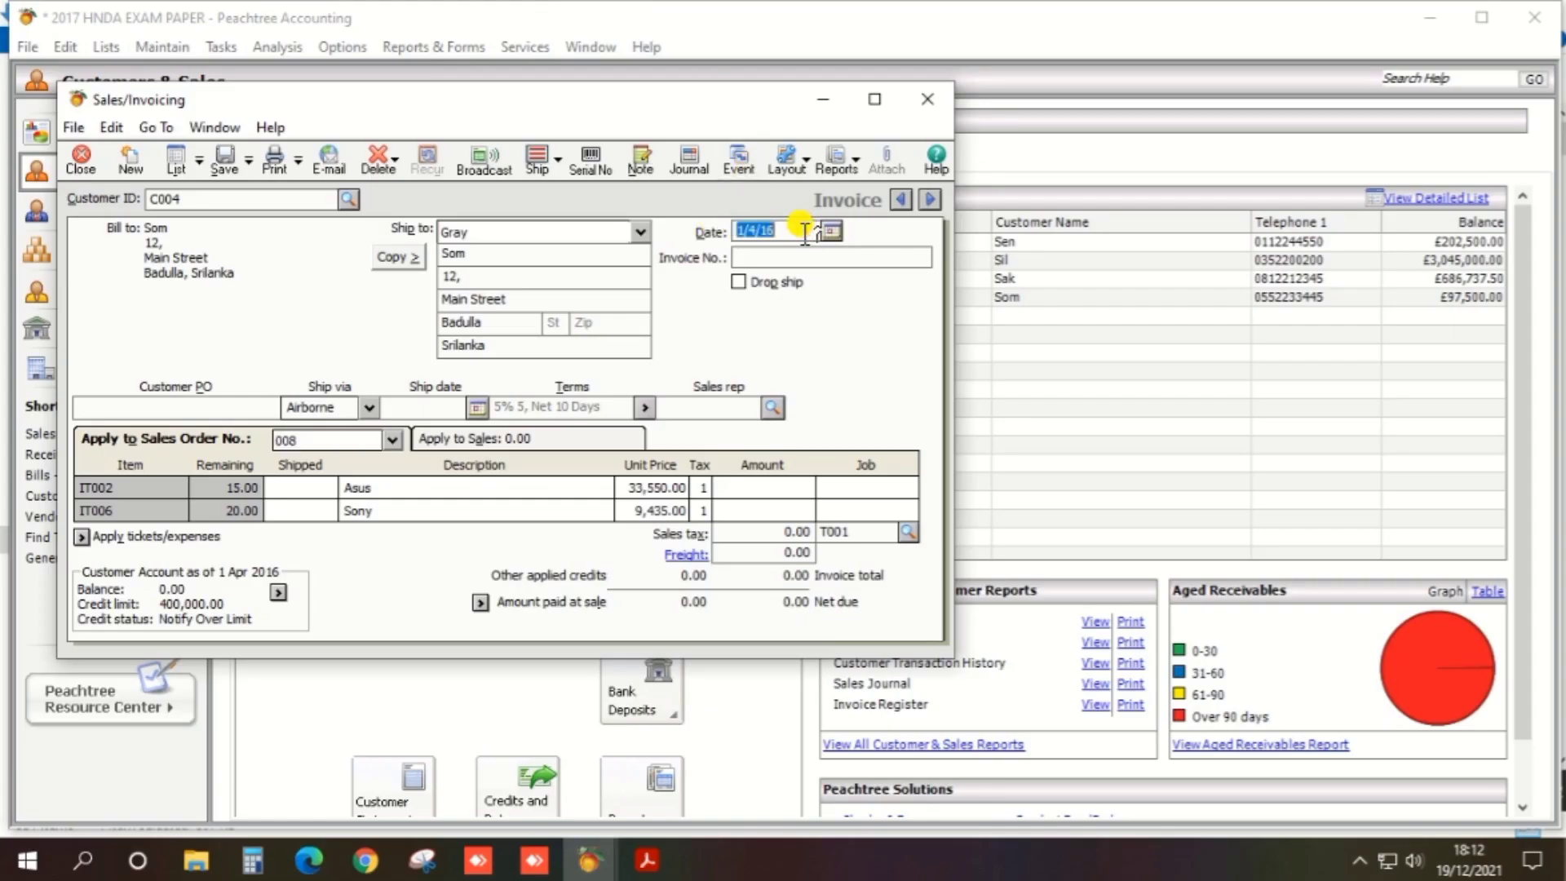
text(2103201)
key(Tab)
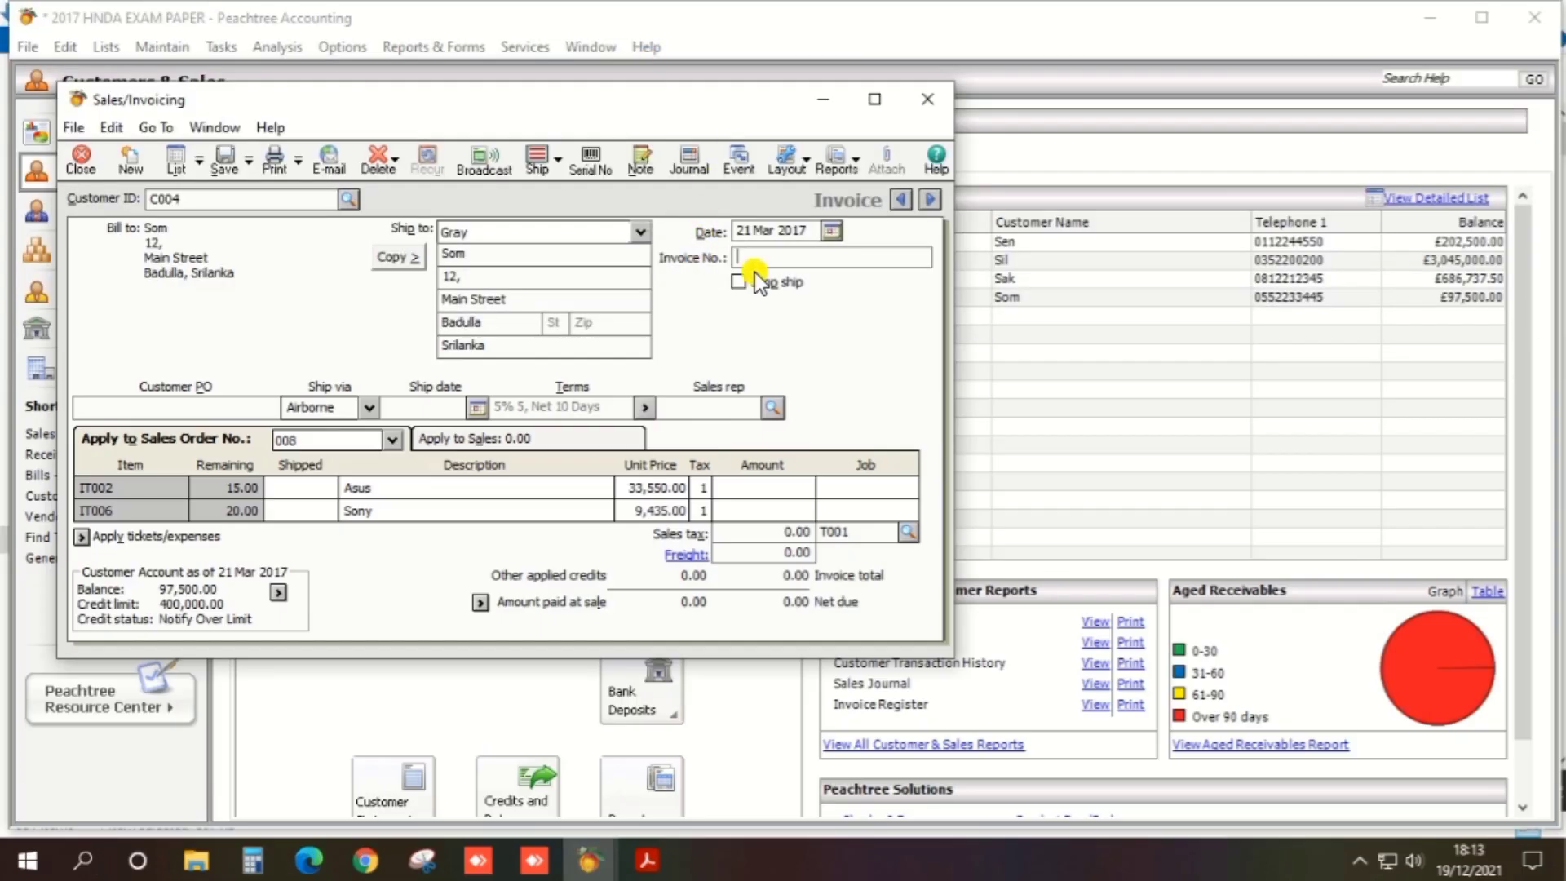
text(INS)
text(008)
Ship 5 units of IT002 Asus and 15 of IT006 Sony, totalling 355,666.25.
click(295, 494)
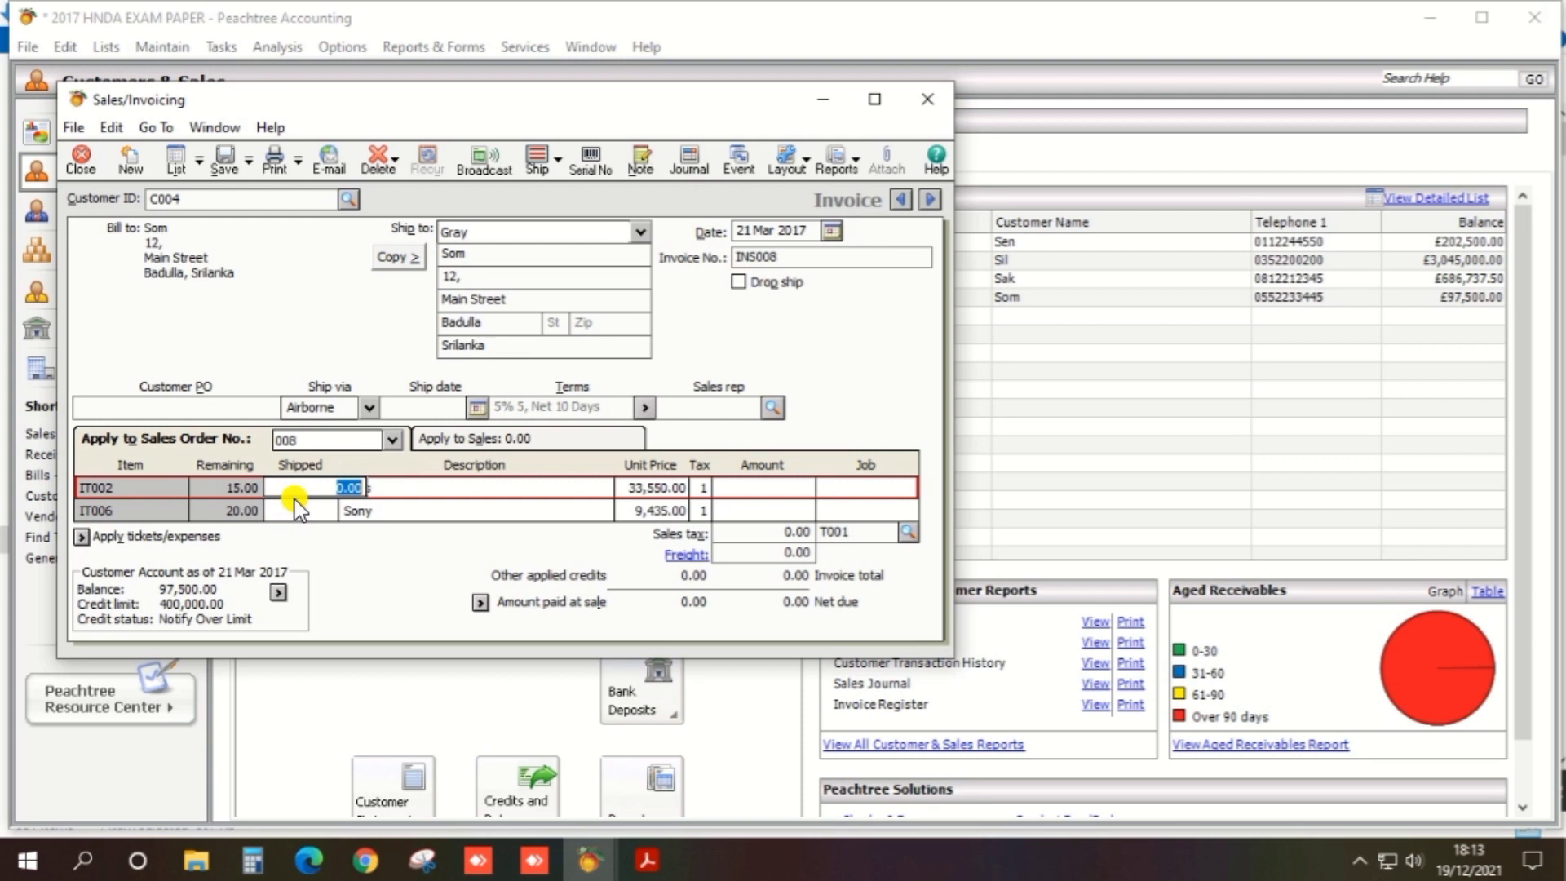
key(alt+Tab)
text(5)
click(307, 512)
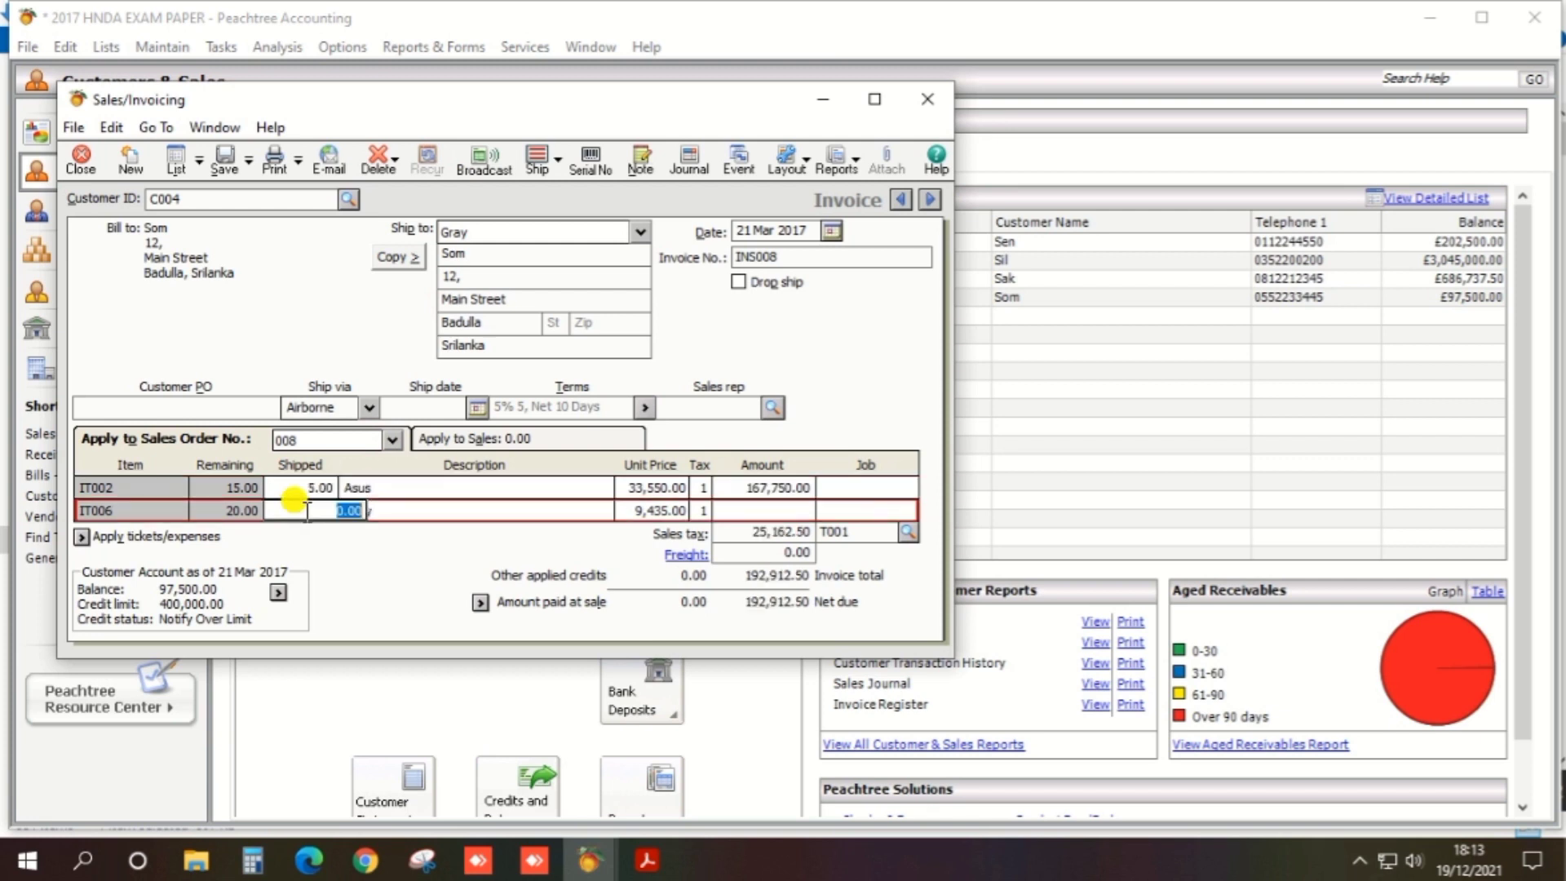
text(15)
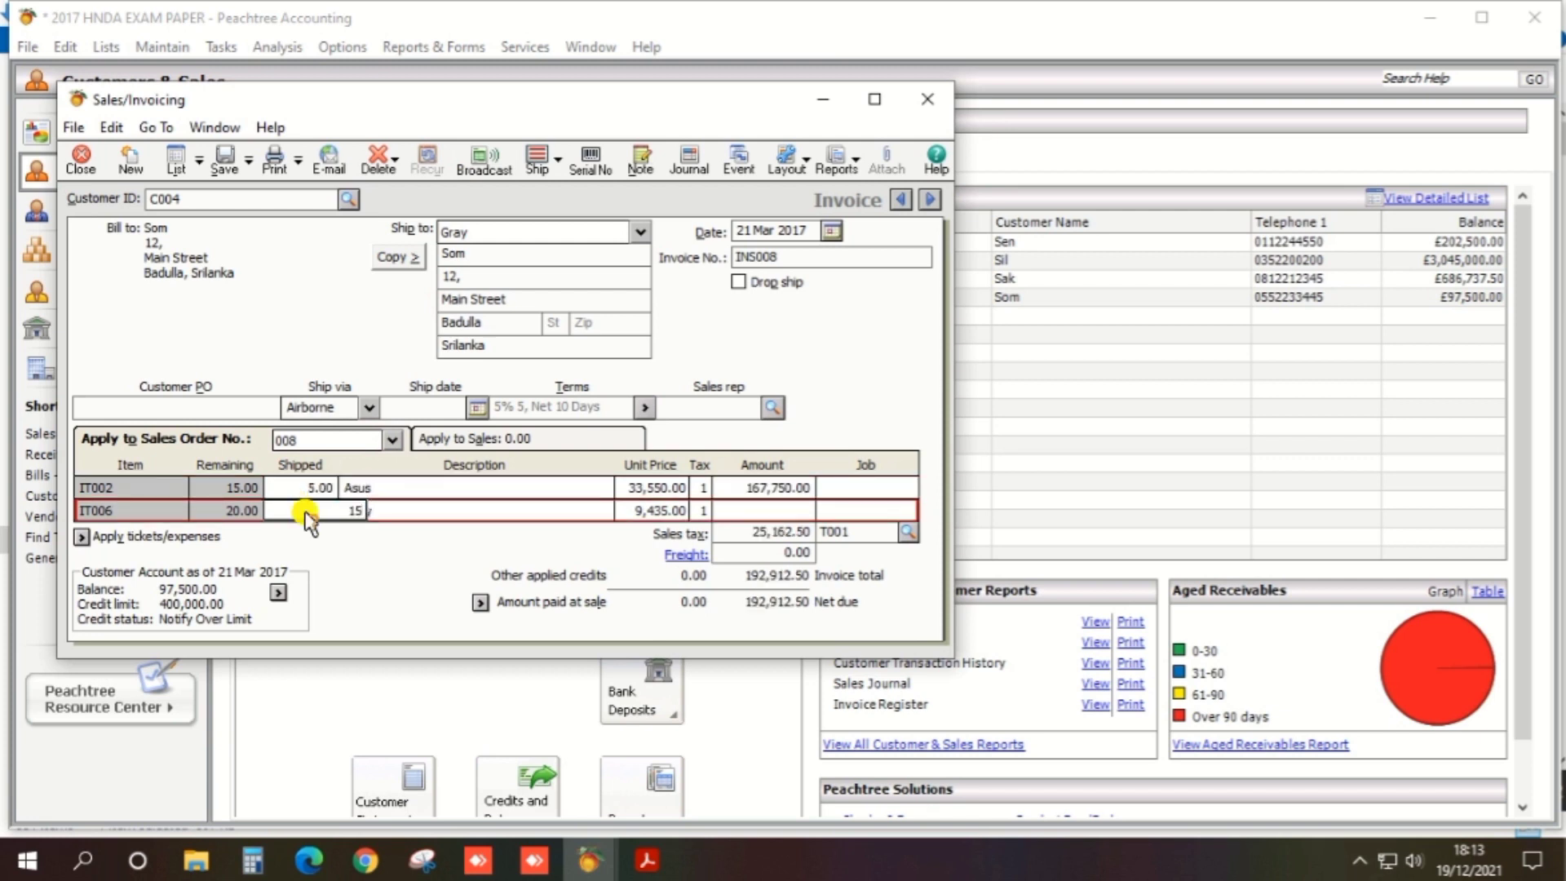
key(Tab)
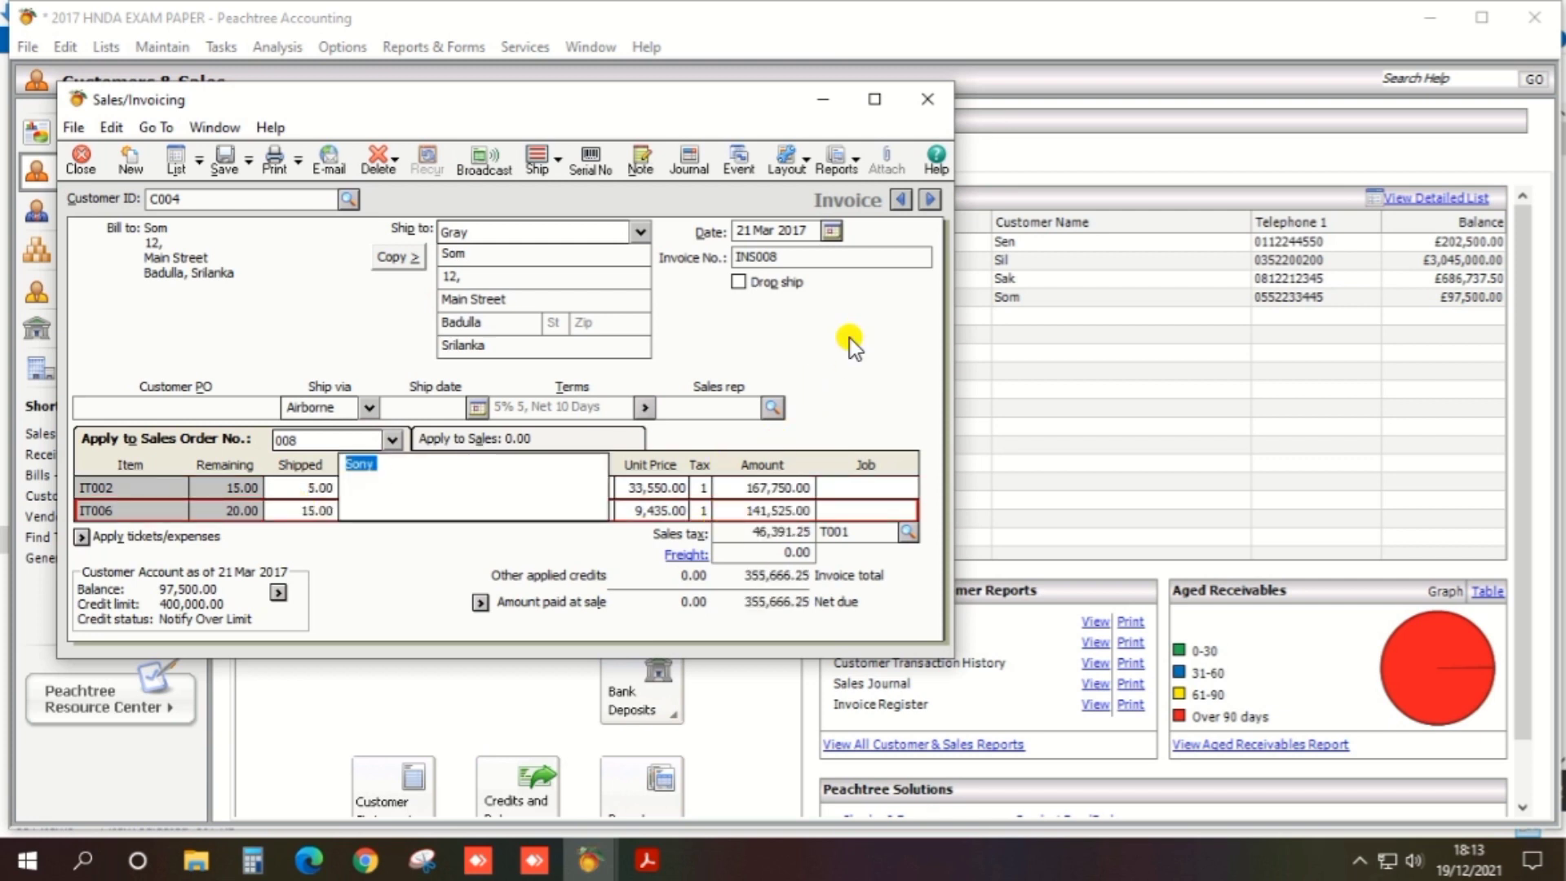
key(Tab)
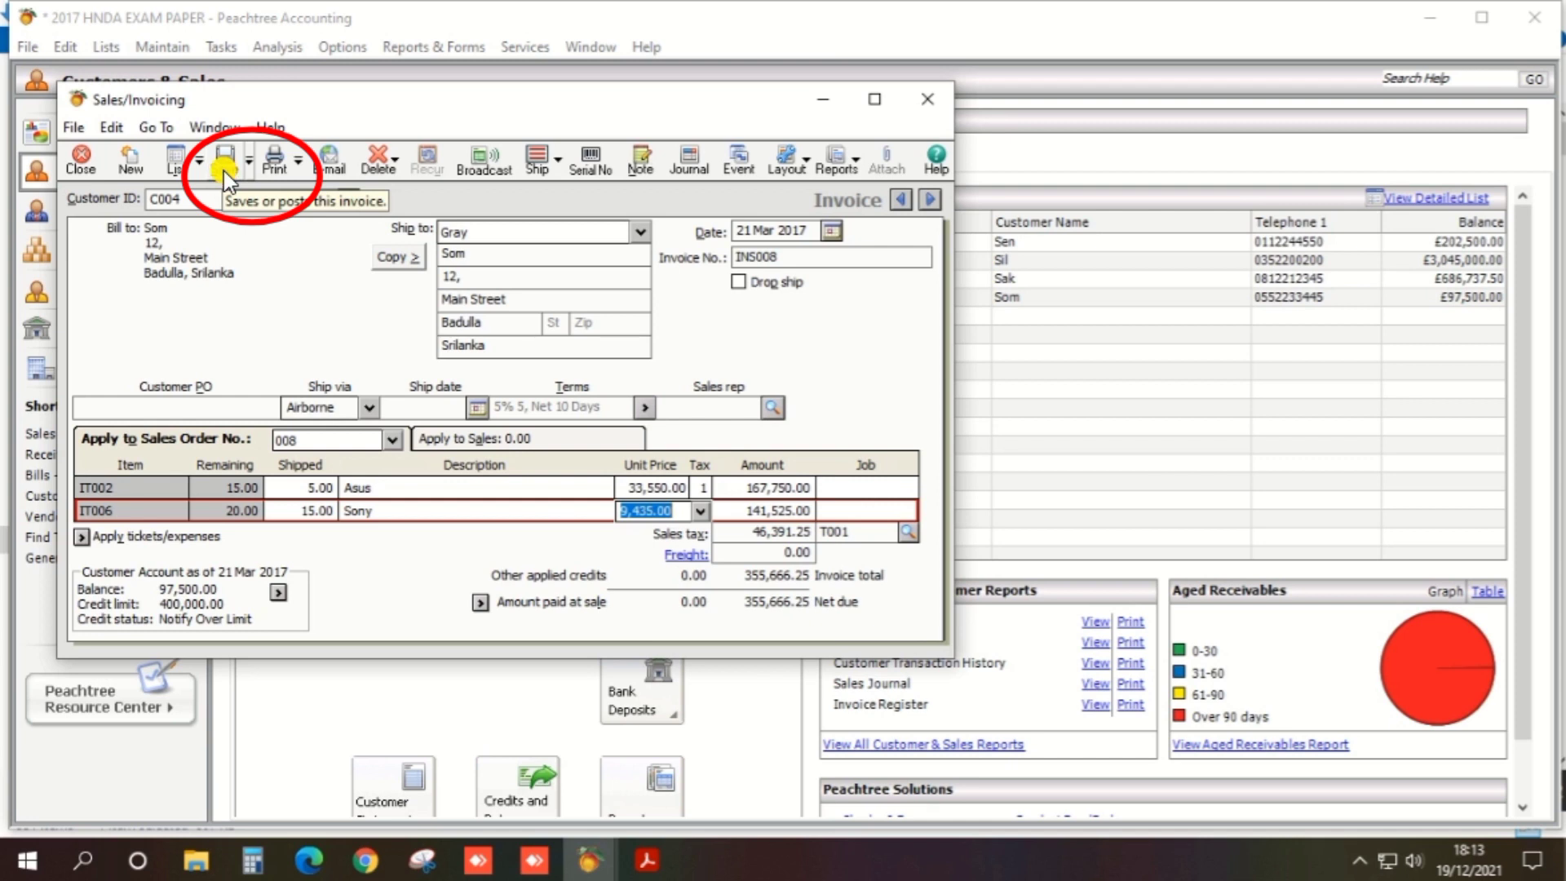
Save invoice INS008, accepting the credit-limit warning.
click(224, 171)
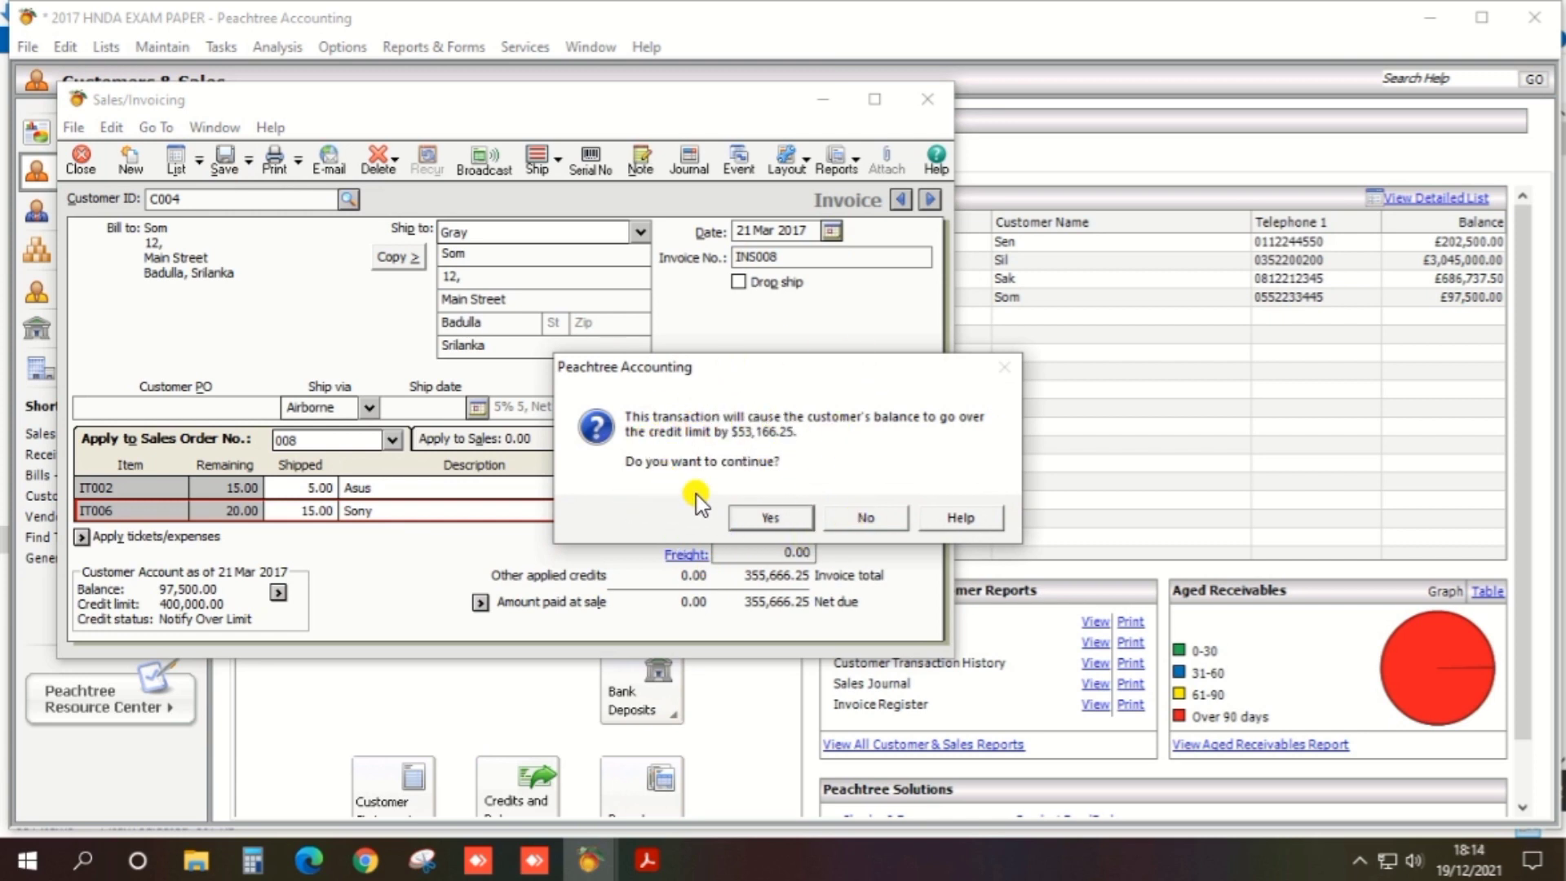
click(768, 518)
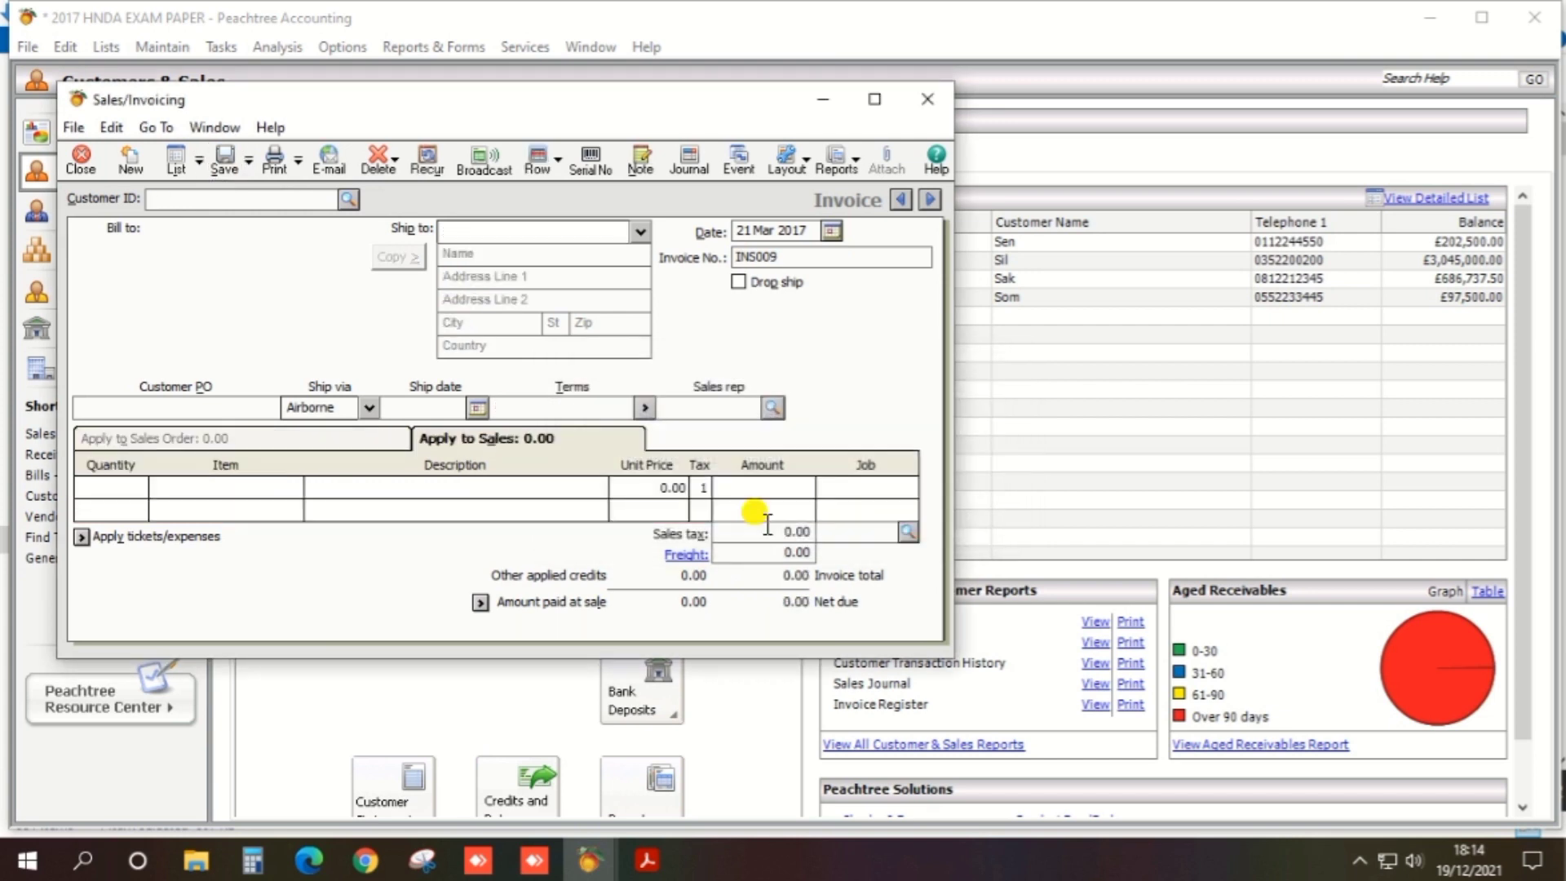
Close invoice entry, find INS008 for C004 (355,666.25) in the Sales Invoice List, then close the list.
click(928, 99)
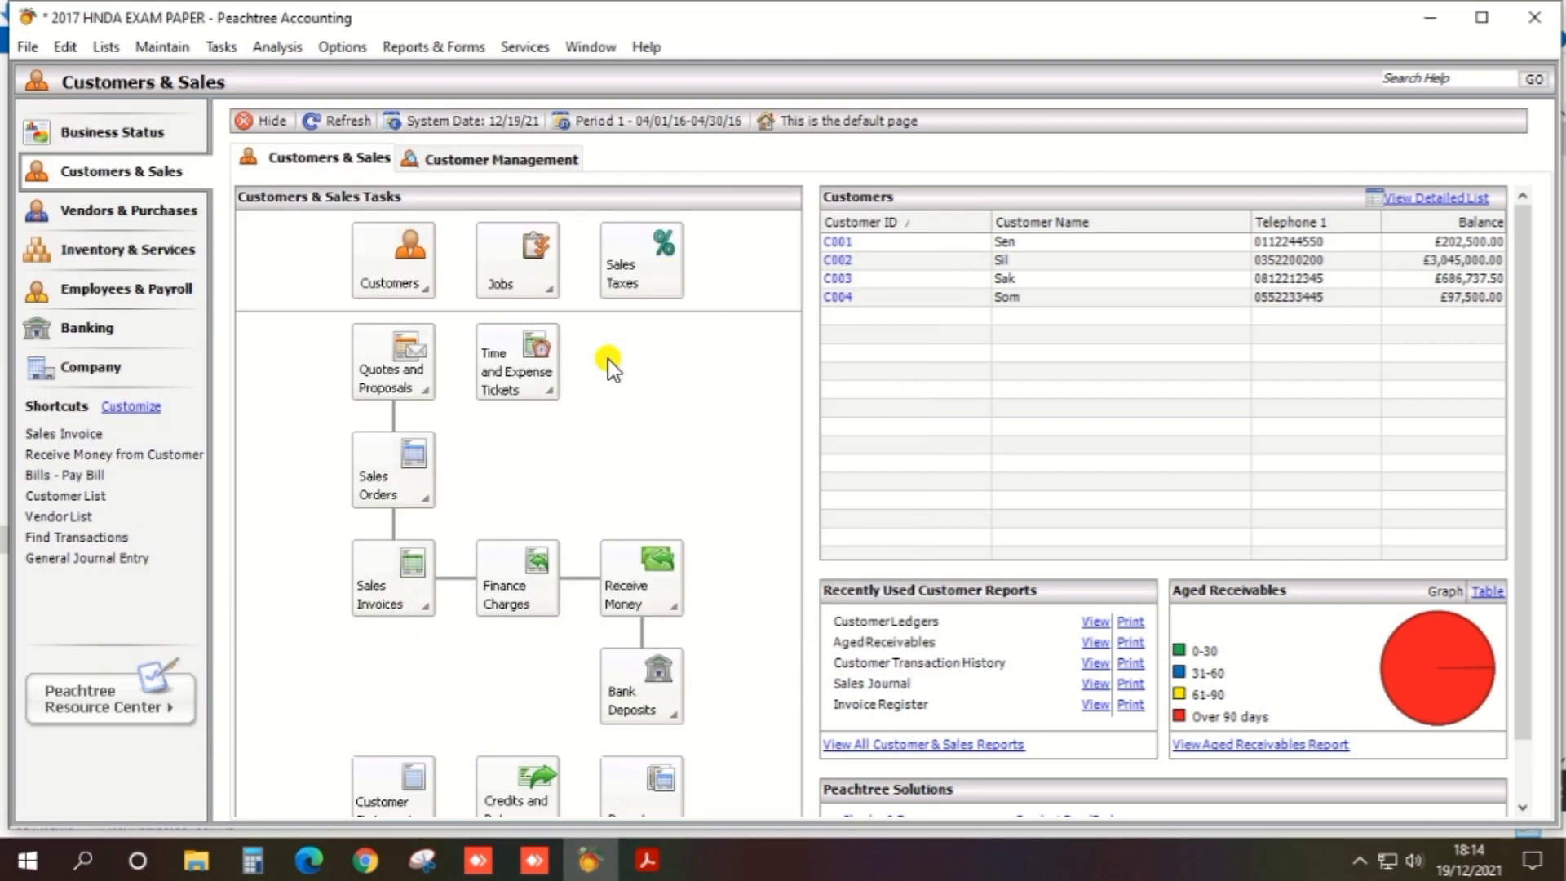
click(390, 588)
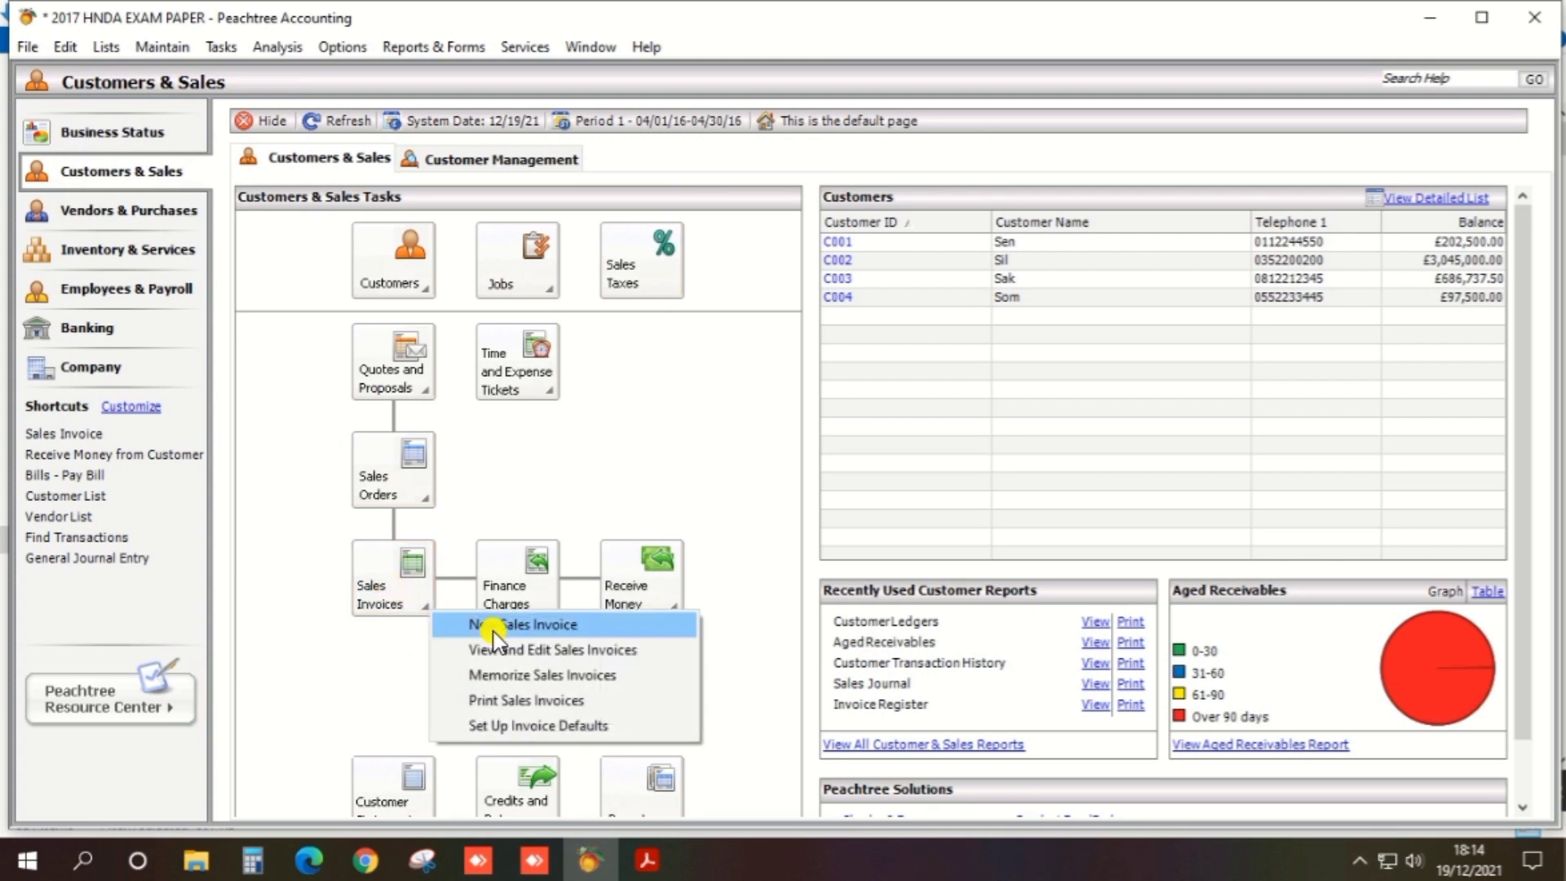
click(541, 649)
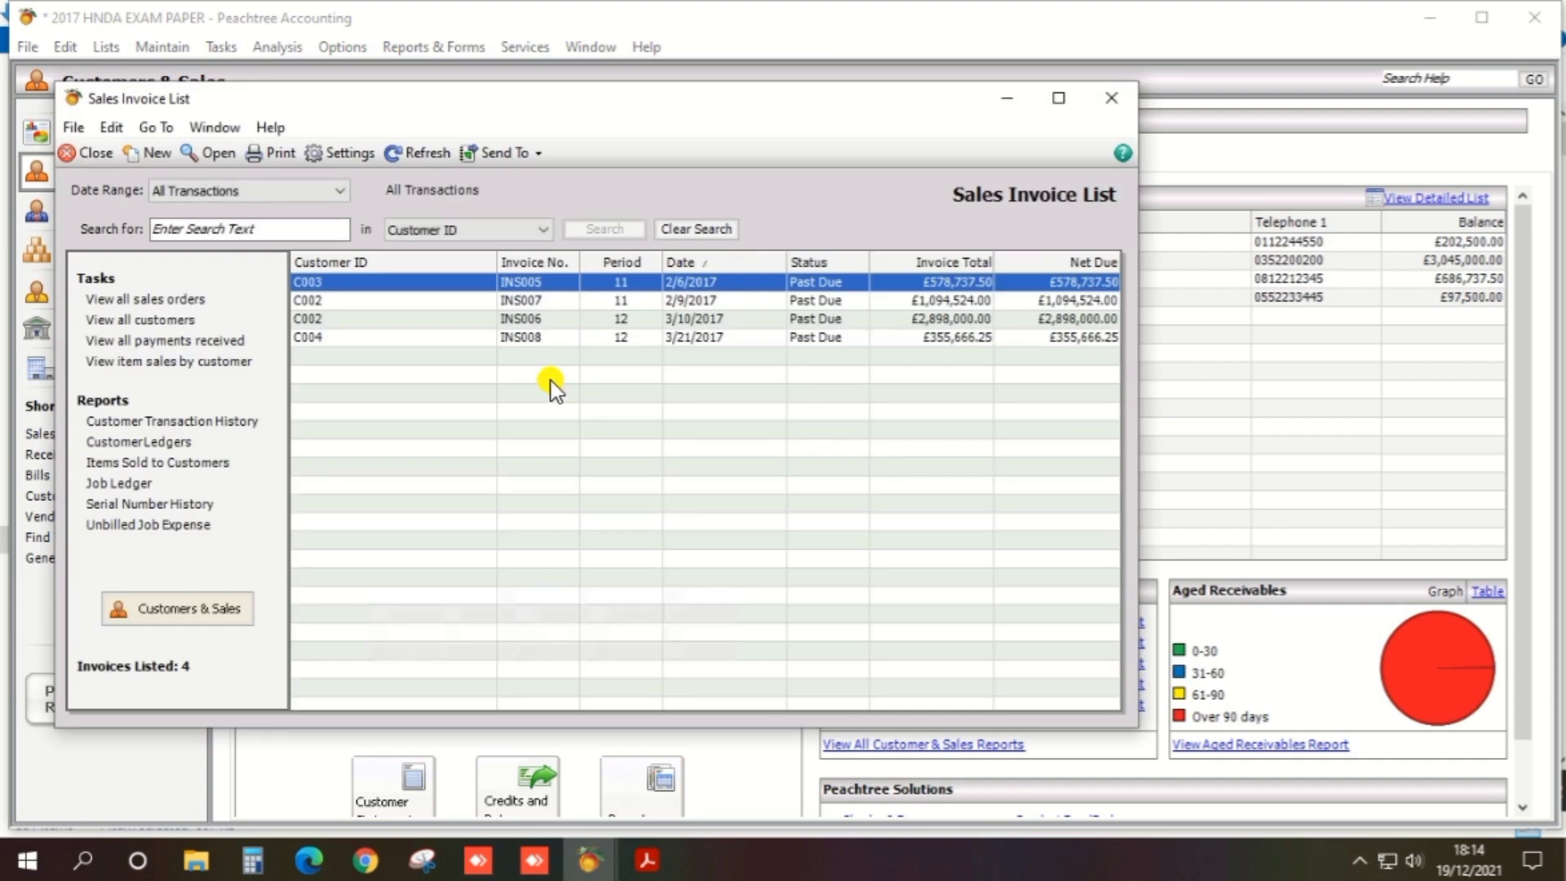
click(542, 341)
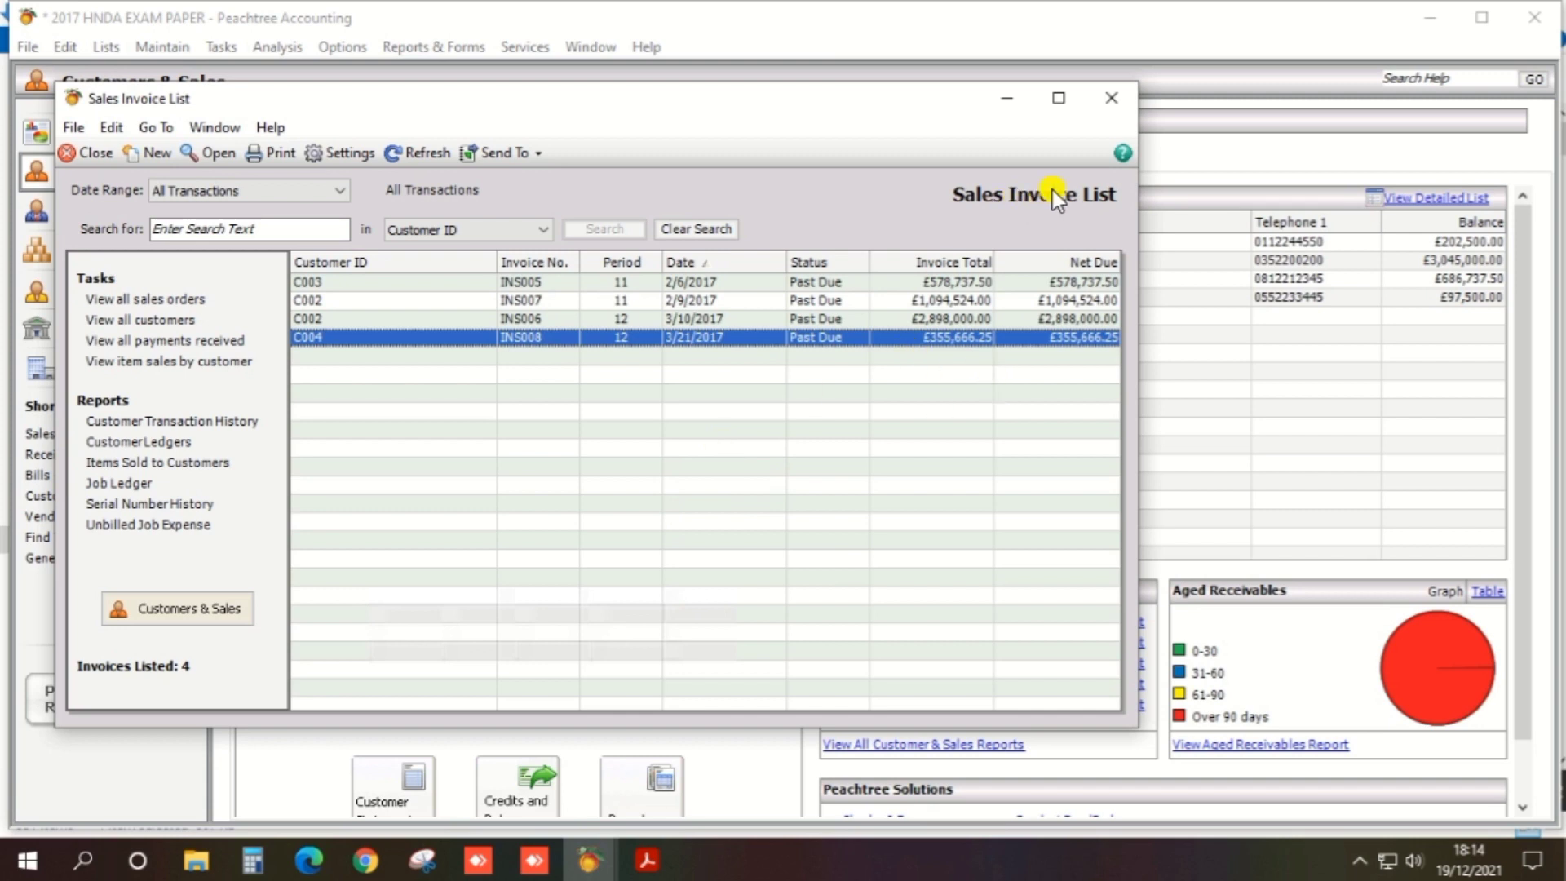
click(1102, 104)
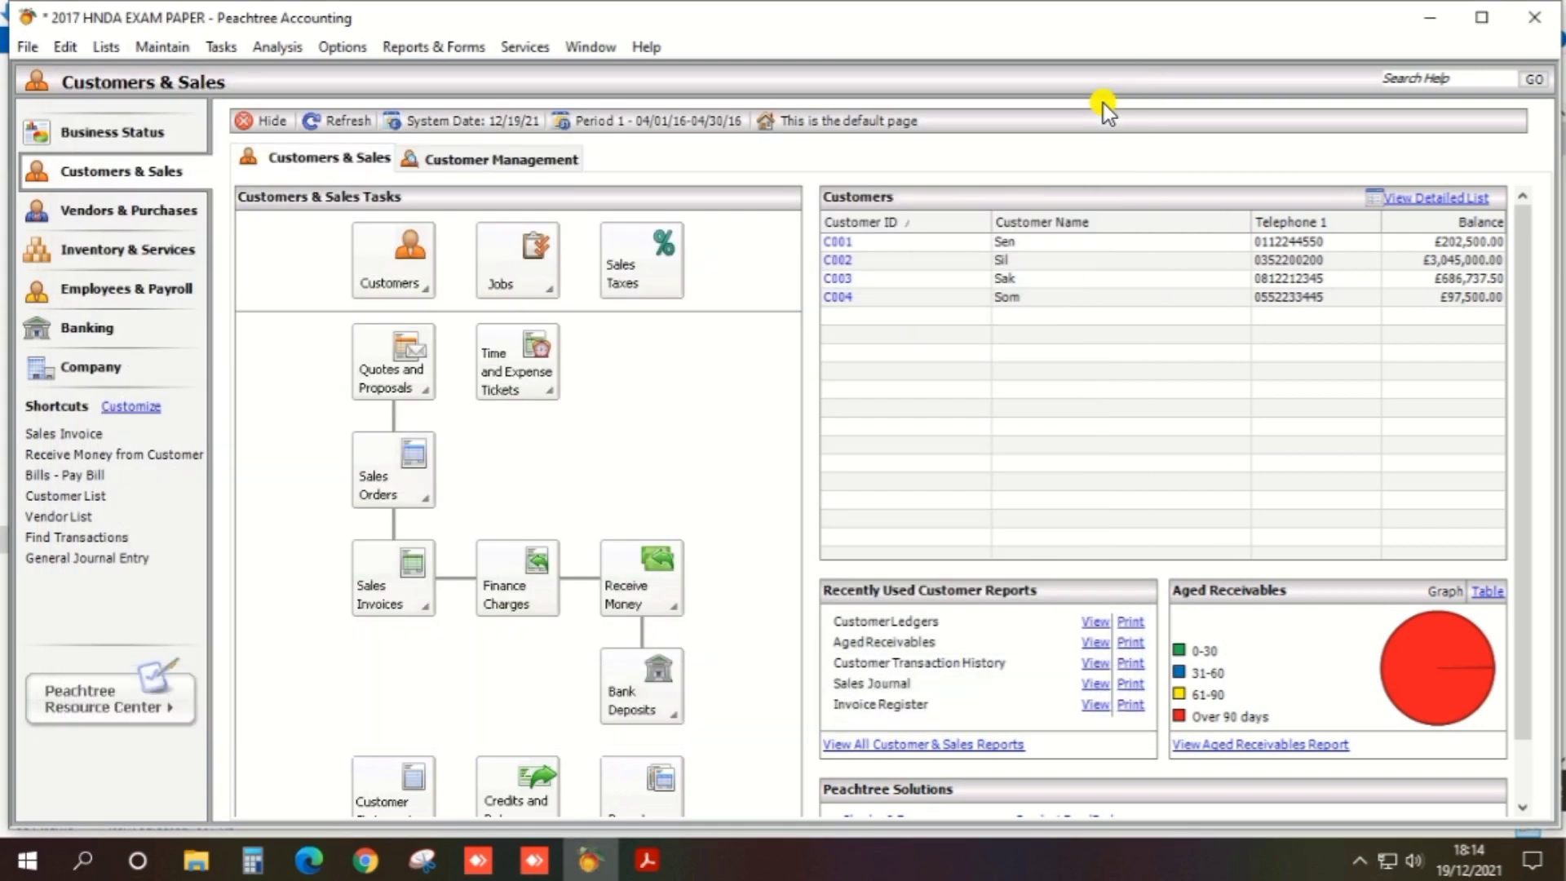